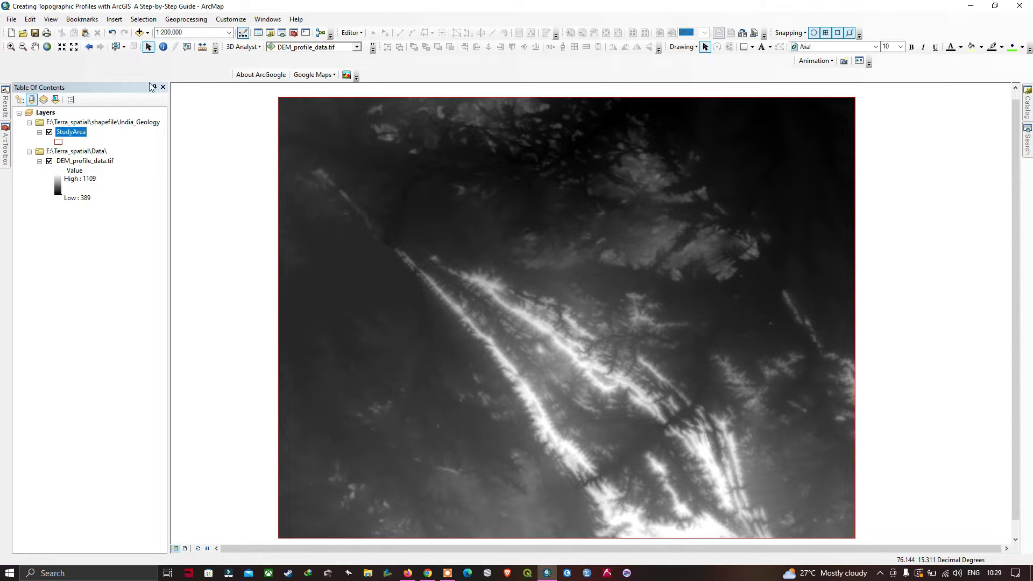
- Enable the 3D Analyst extension in the Customize > Extensions dialog
click(230, 20)
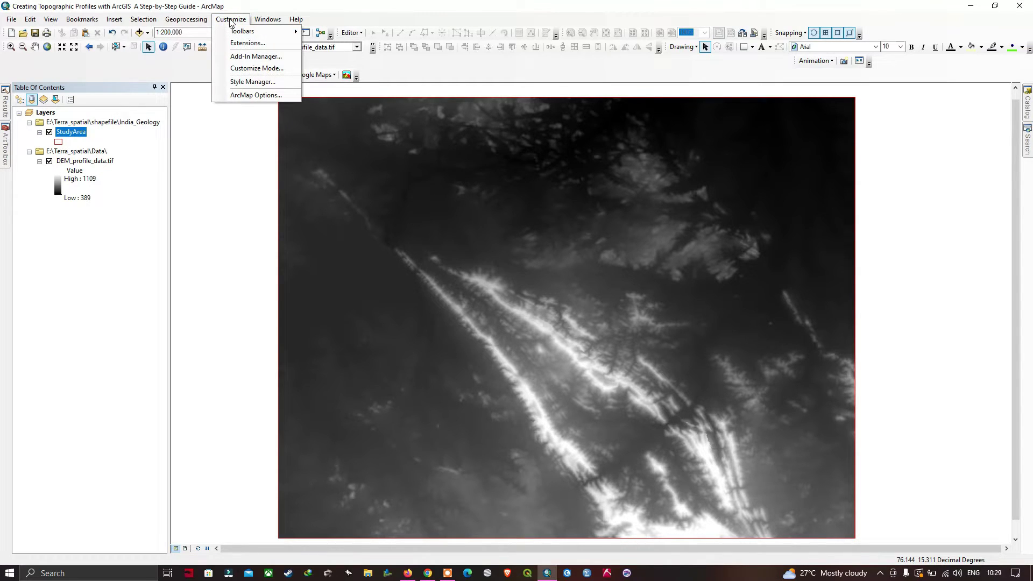
click(260, 45)
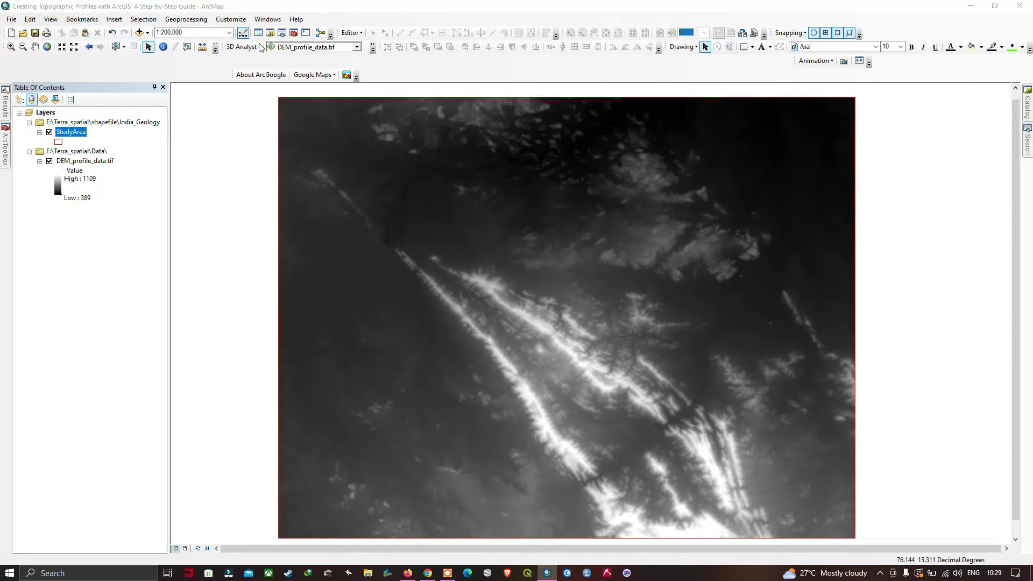
drag(506, 163, 384, 158)
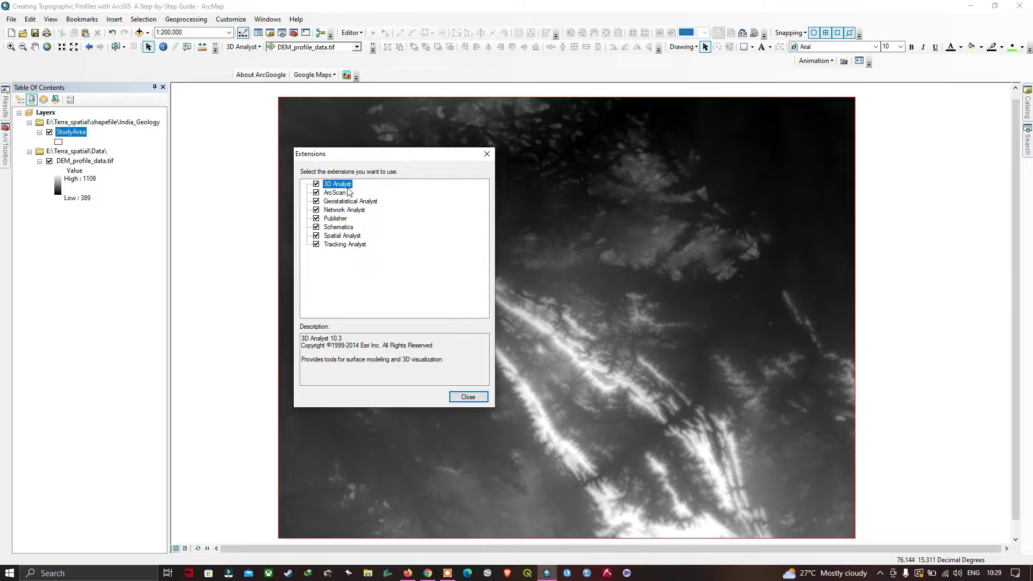
click(316, 184)
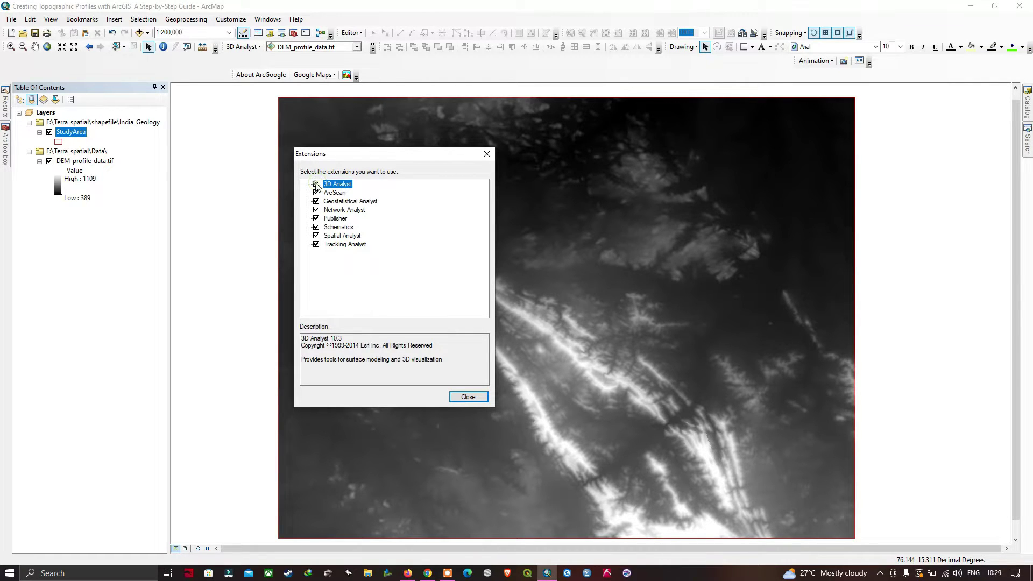
click(468, 398)
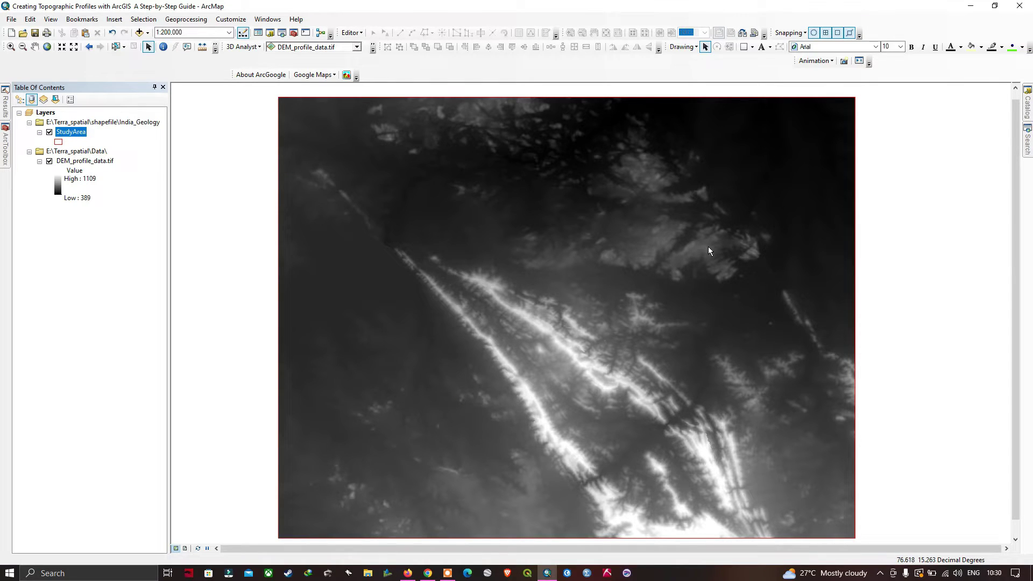
right_click(677, 69)
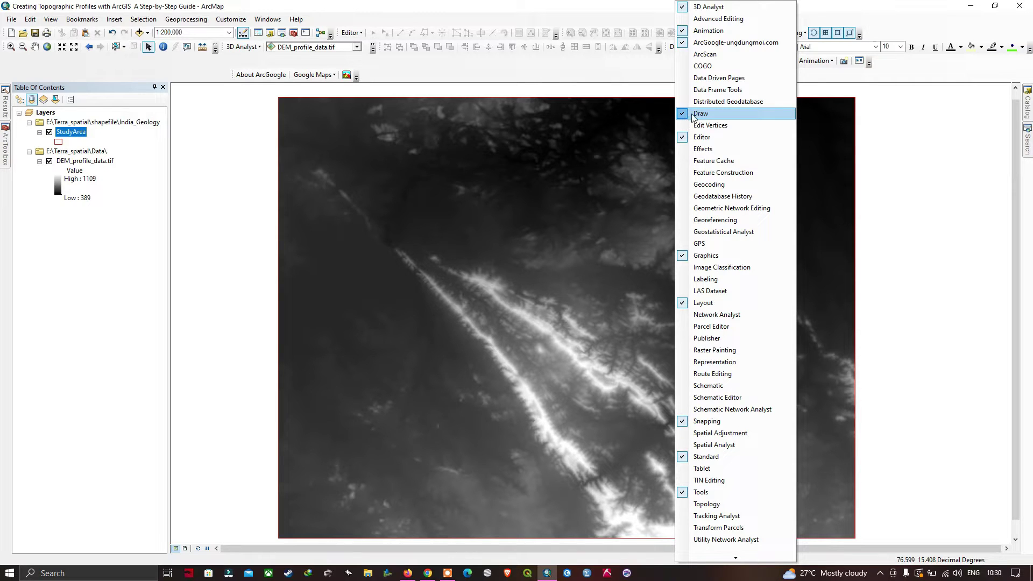
click(638, 73)
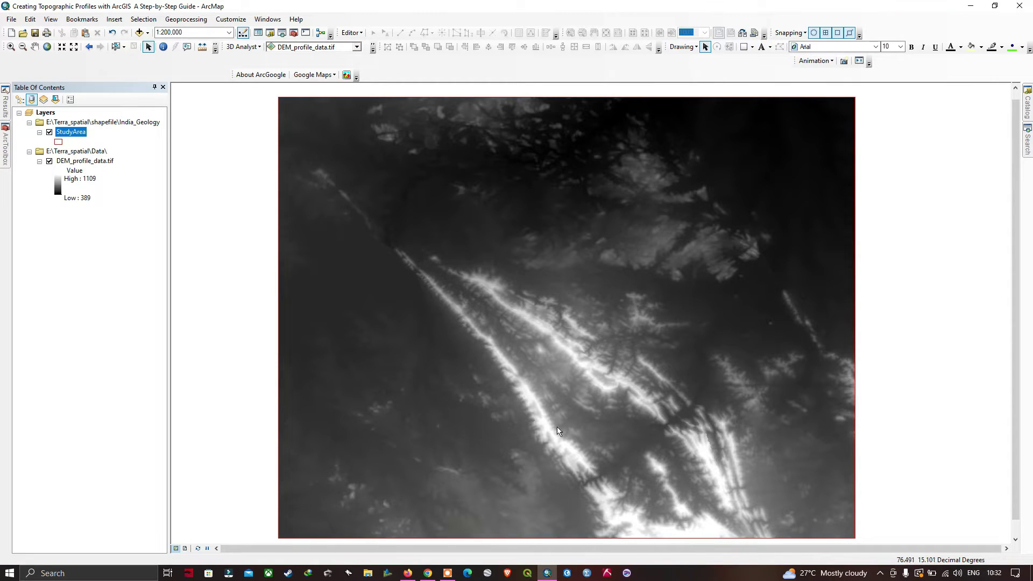
- Give DEM_profile_data.tif a stretched green-yellow-red-brown colour ramp in its Symbology properties
click(84, 163)
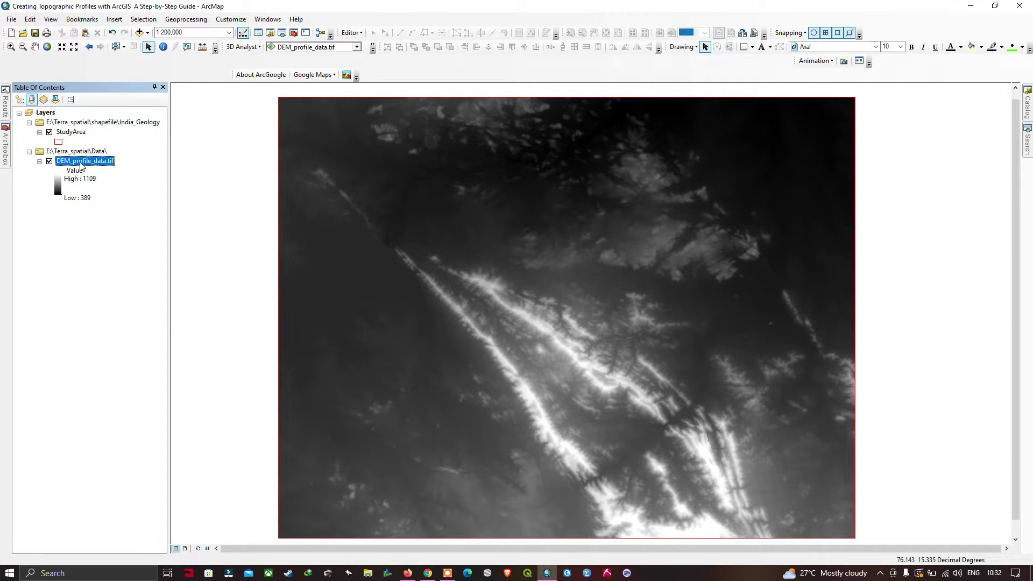
right_click(81, 163)
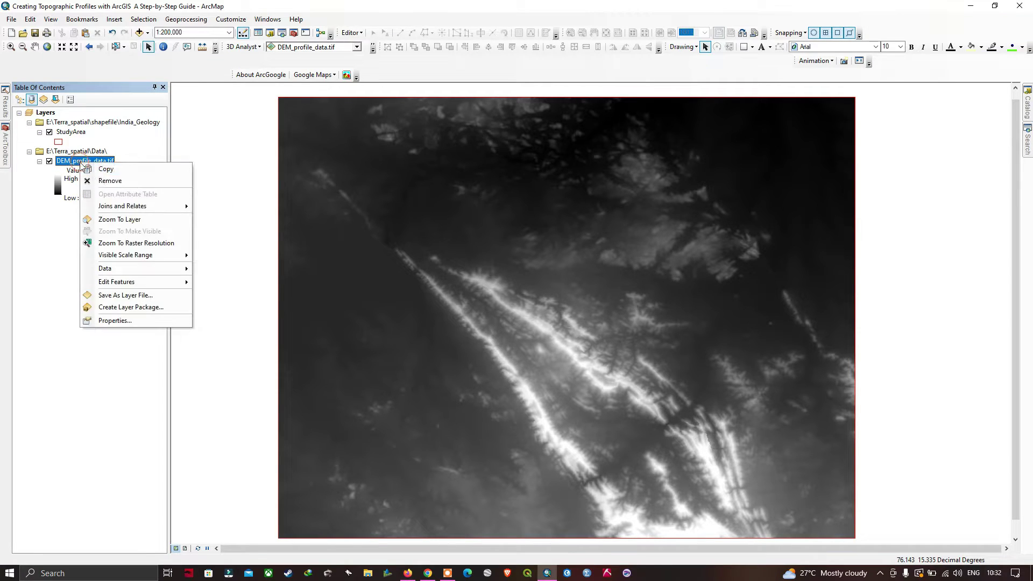
click(128, 320)
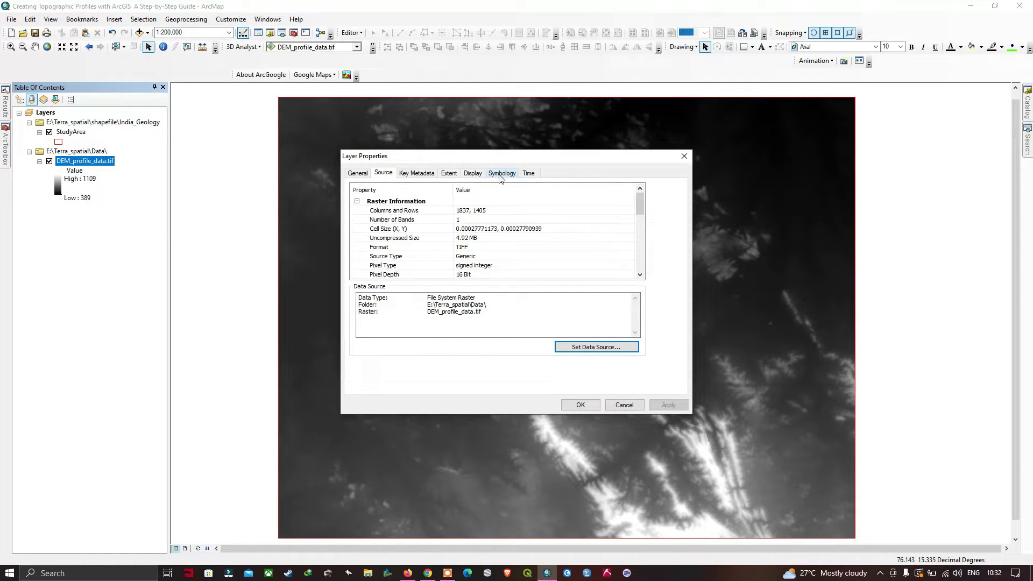
click(499, 174)
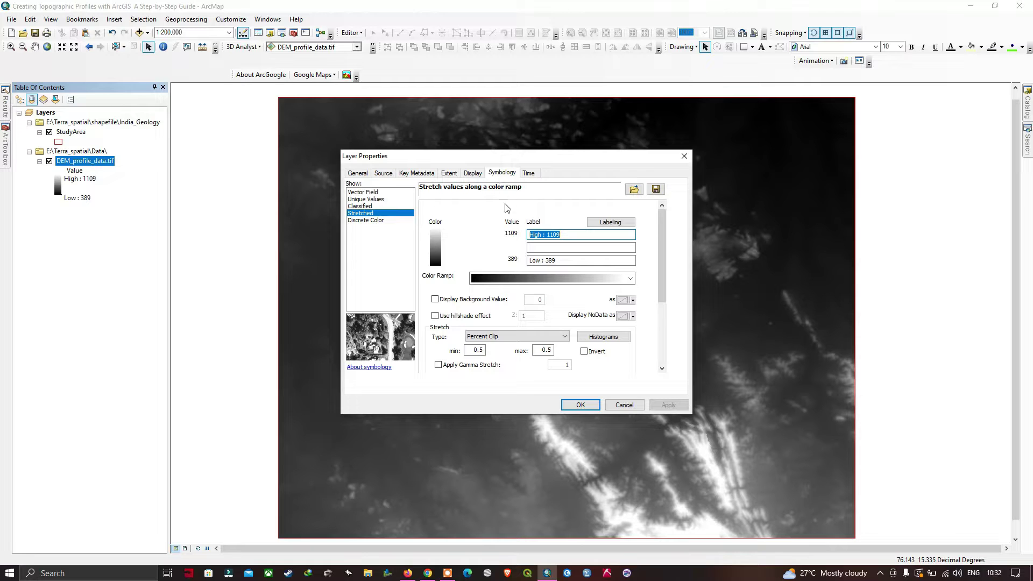
click(630, 278)
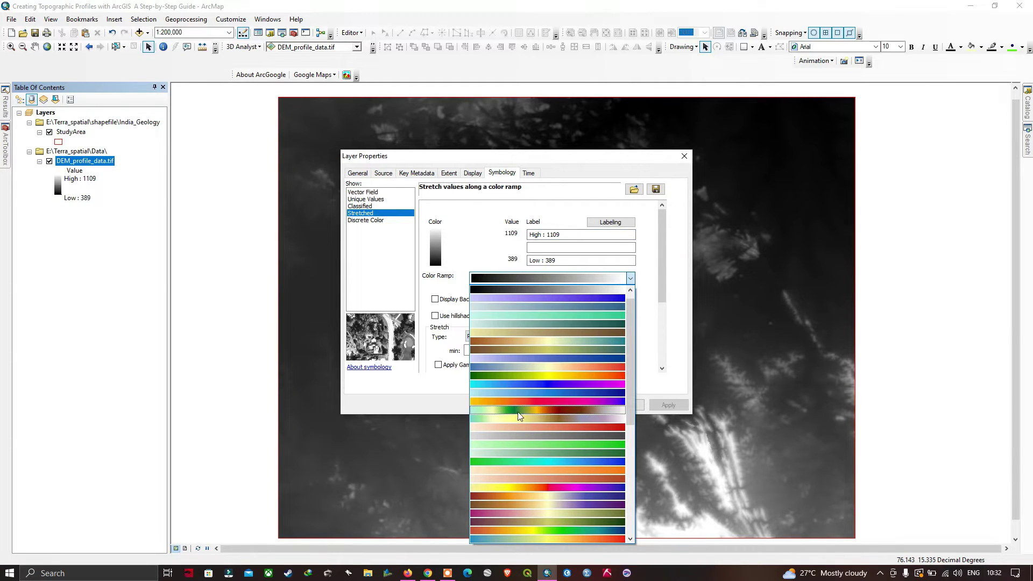
click(553, 409)
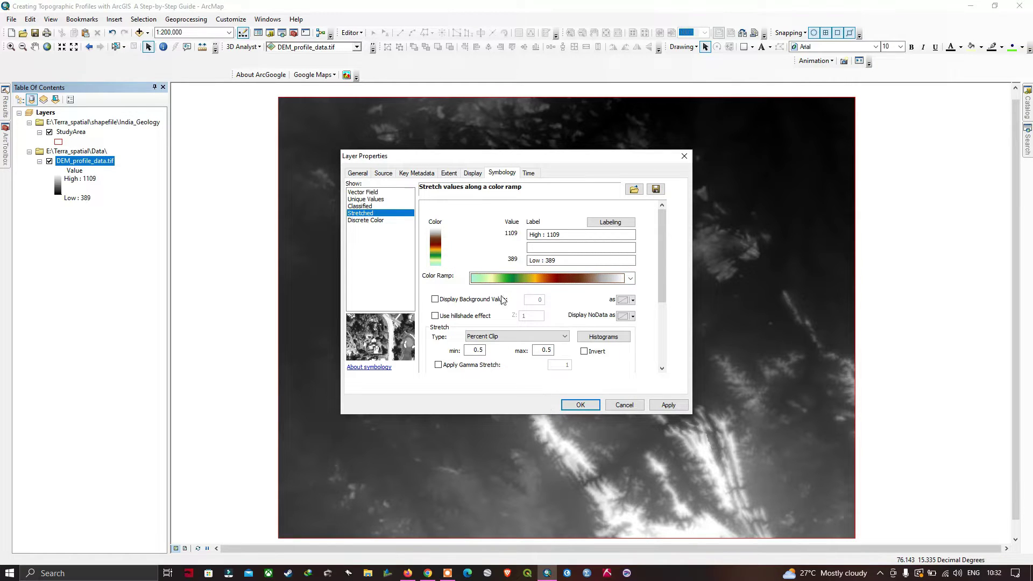
click(580, 405)
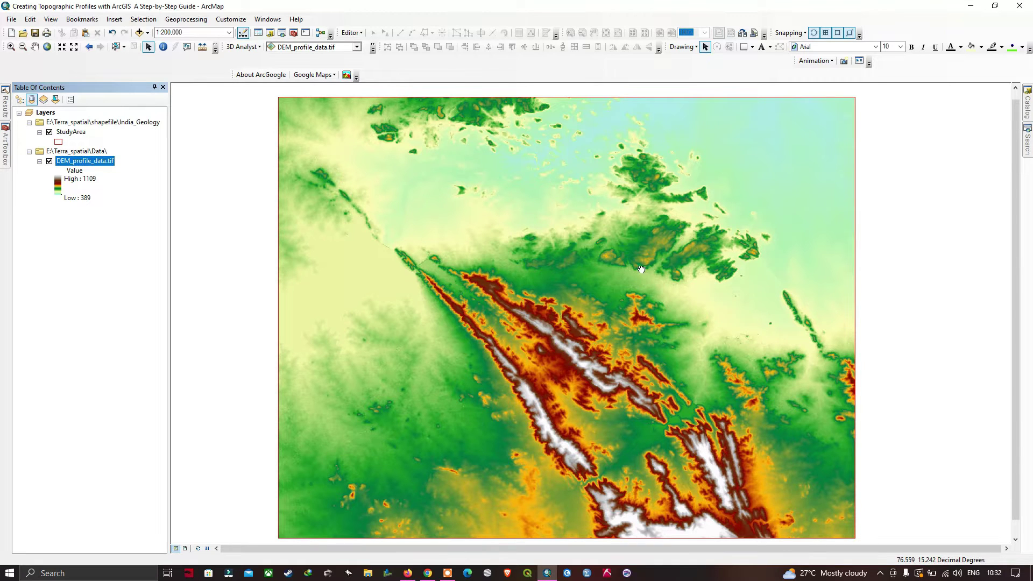
drag(641, 270, 632, 259)
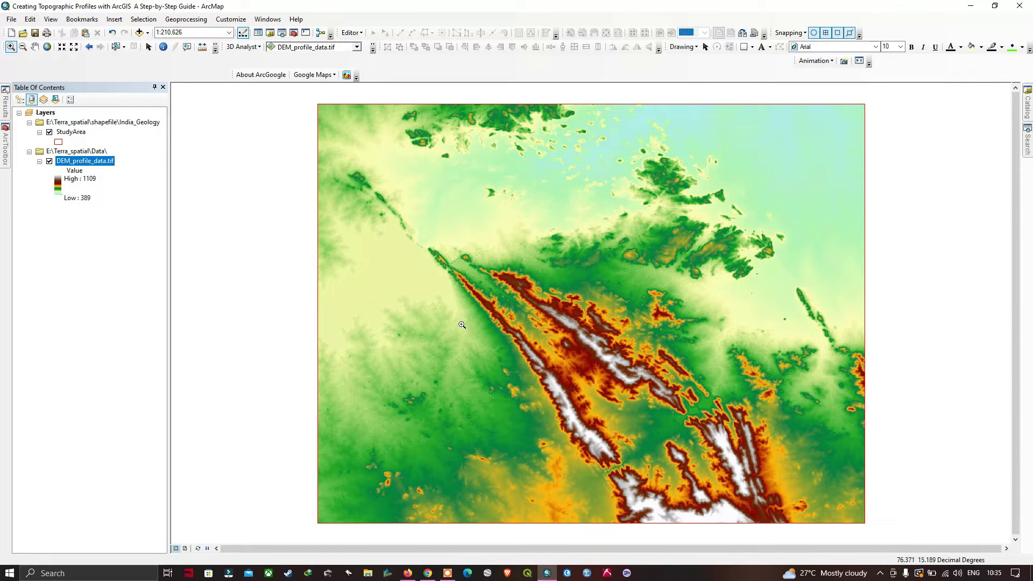
- Zoom in on the central northwest–southeast ridges to about 1:100,000 scale
drag(444, 255, 547, 327)
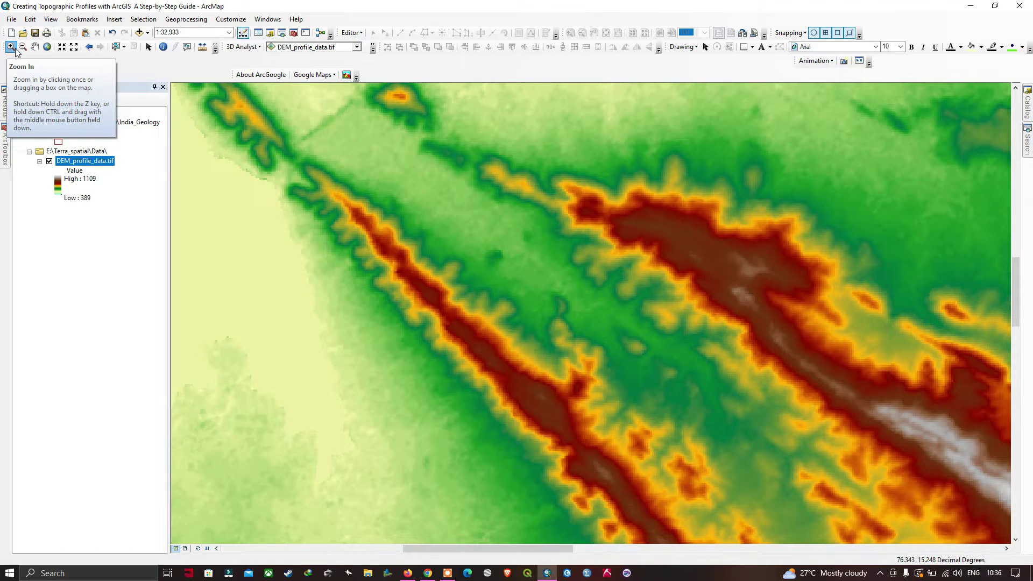
scroll(568, 312, up, 1)
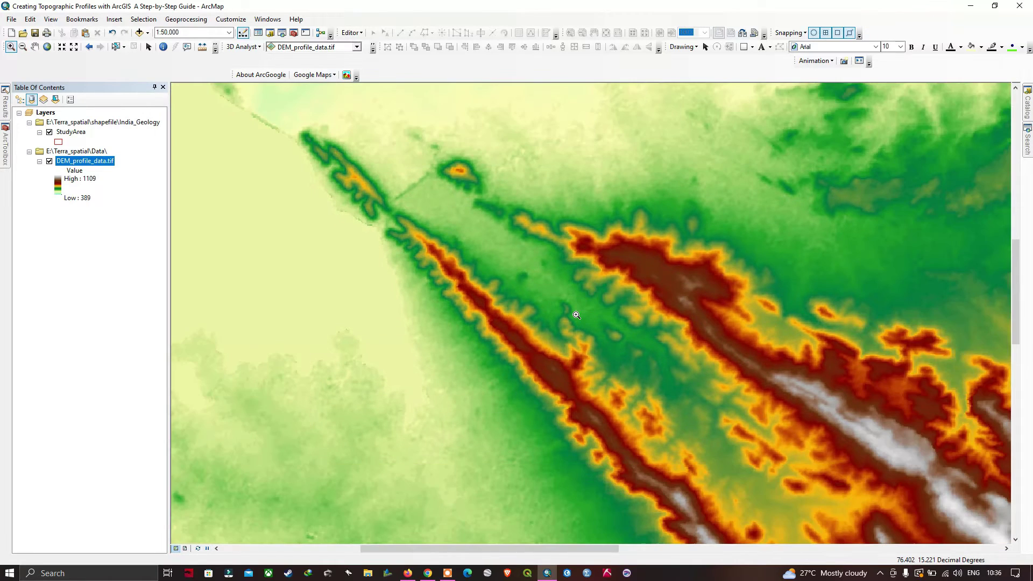
scroll(576, 315, up, 1)
scroll(720, 381, down, 2)
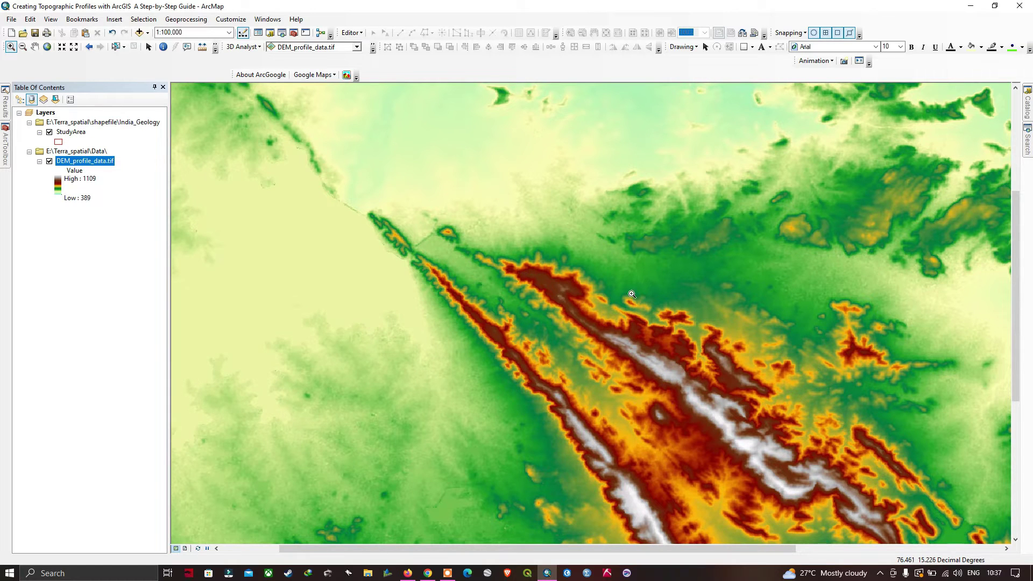
click(373, 32)
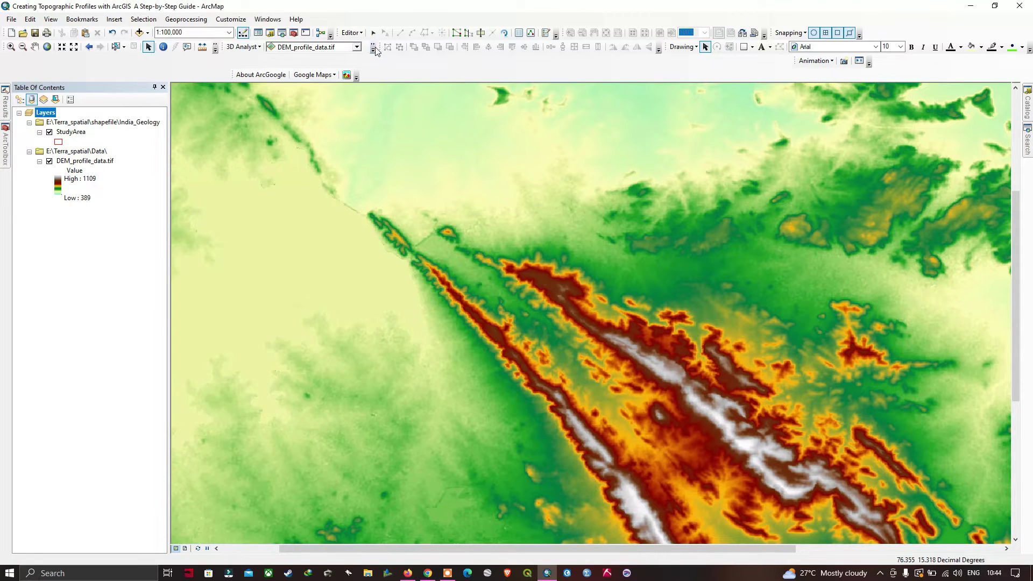
- Activate the 3D Analyst Interpolate Line tool
click(374, 49)
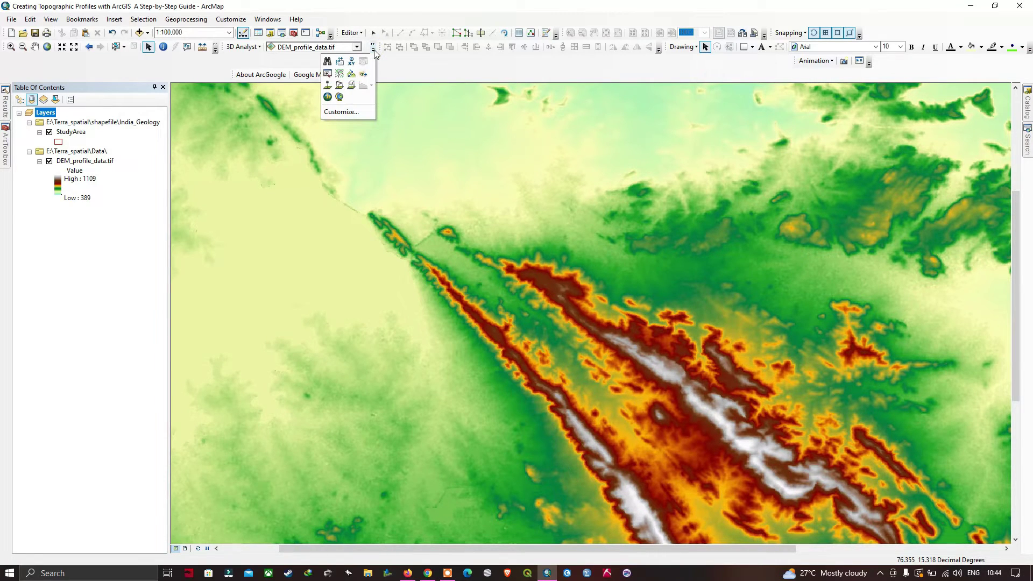
click(339, 86)
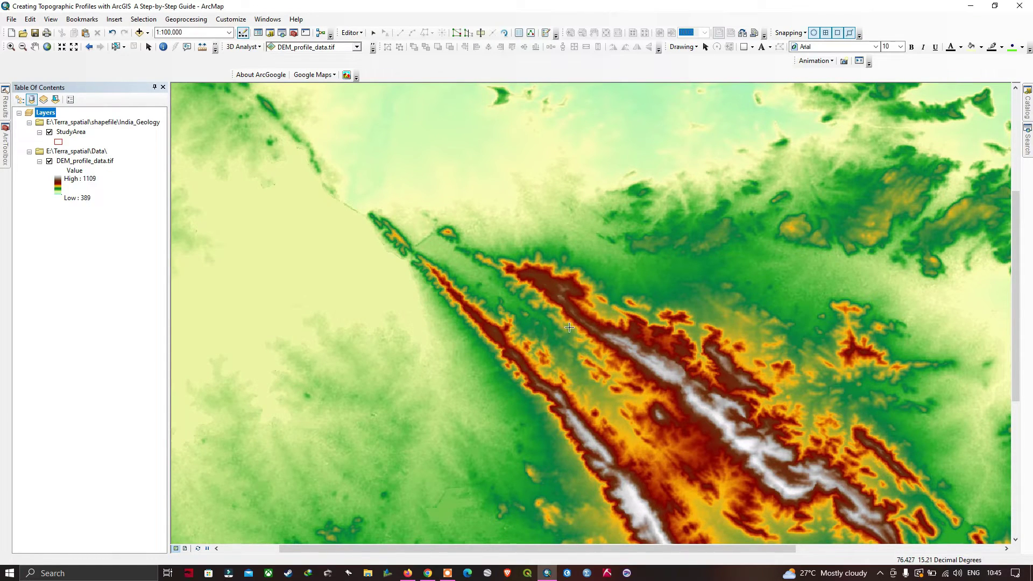
- Draw a four-vertex interpolated 3D line across the two central ridges
click(498, 337)
click(554, 389)
click(591, 327)
double_click(550, 290)
click(372, 47)
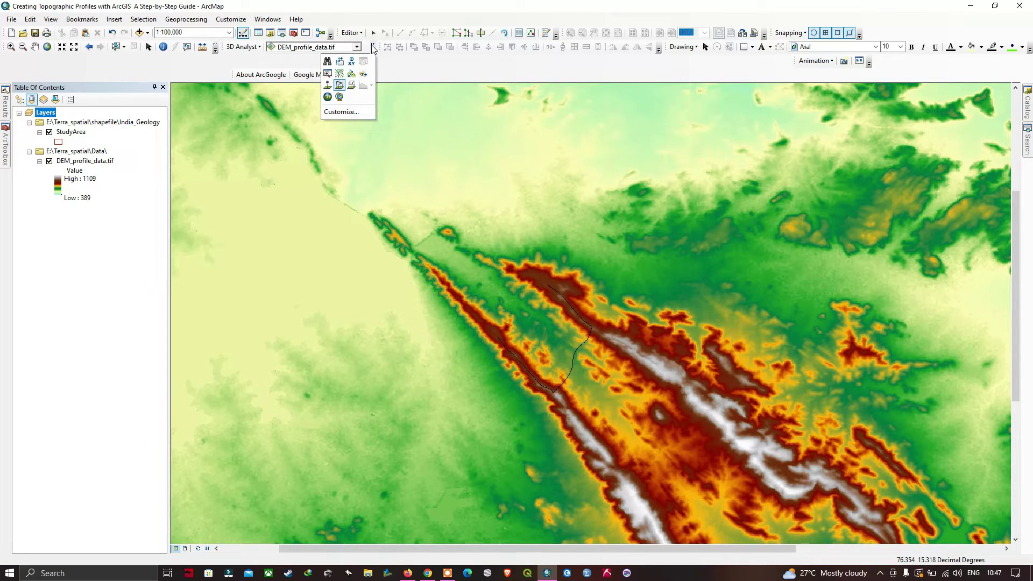
- Select the drawn line and generate its Profile Graph
click(372, 49)
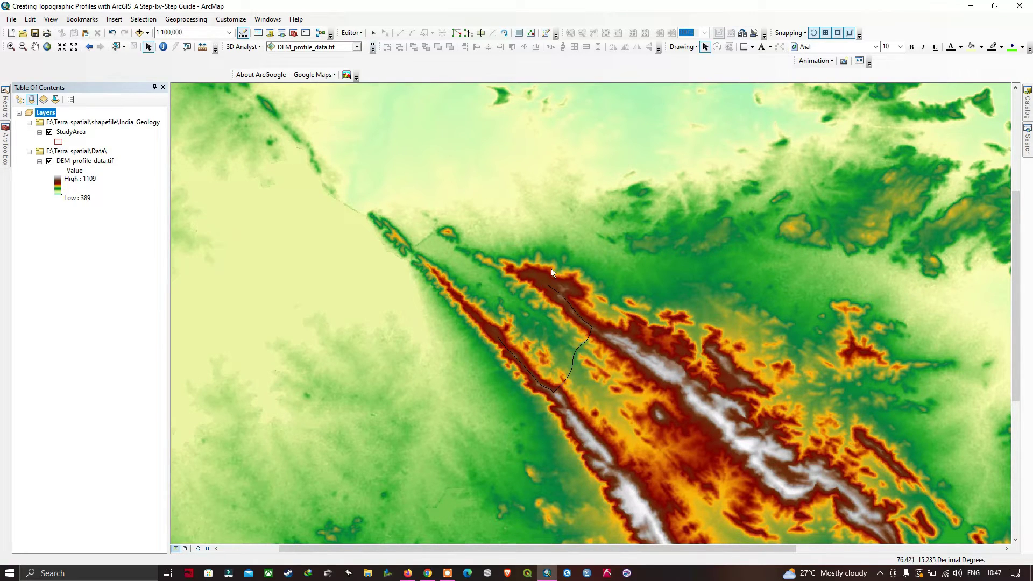
click(560, 299)
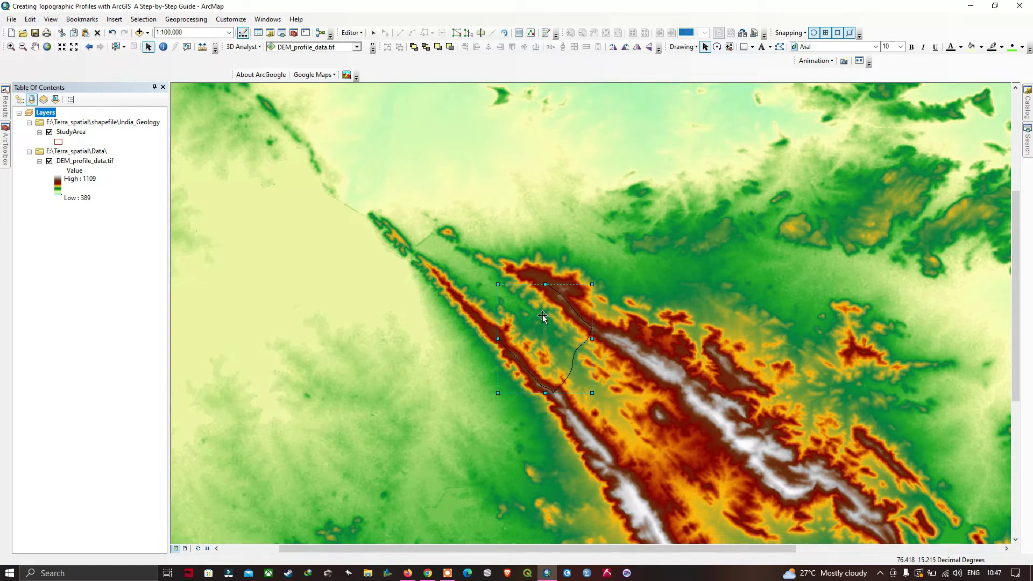
click(373, 47)
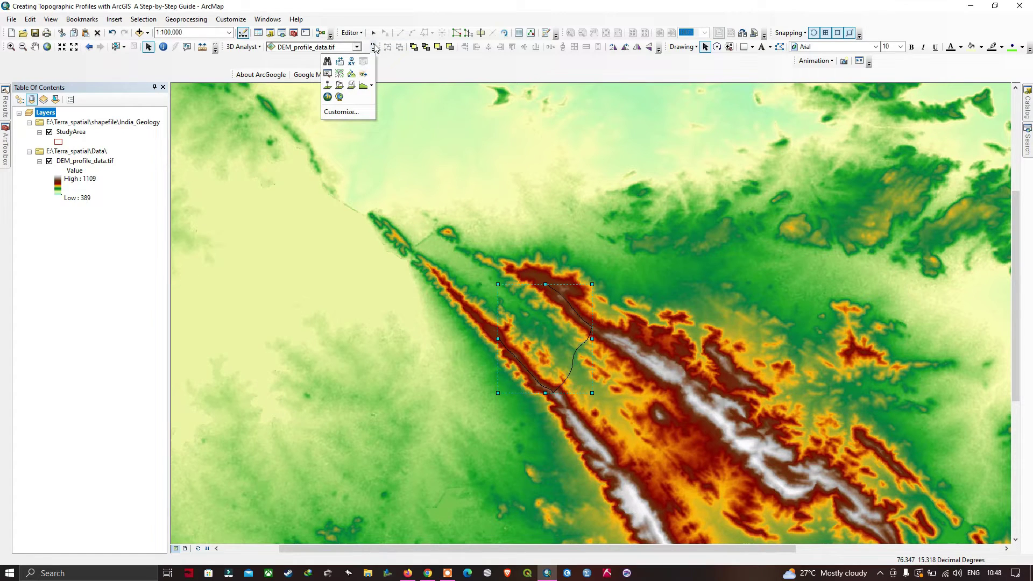
click(375, 47)
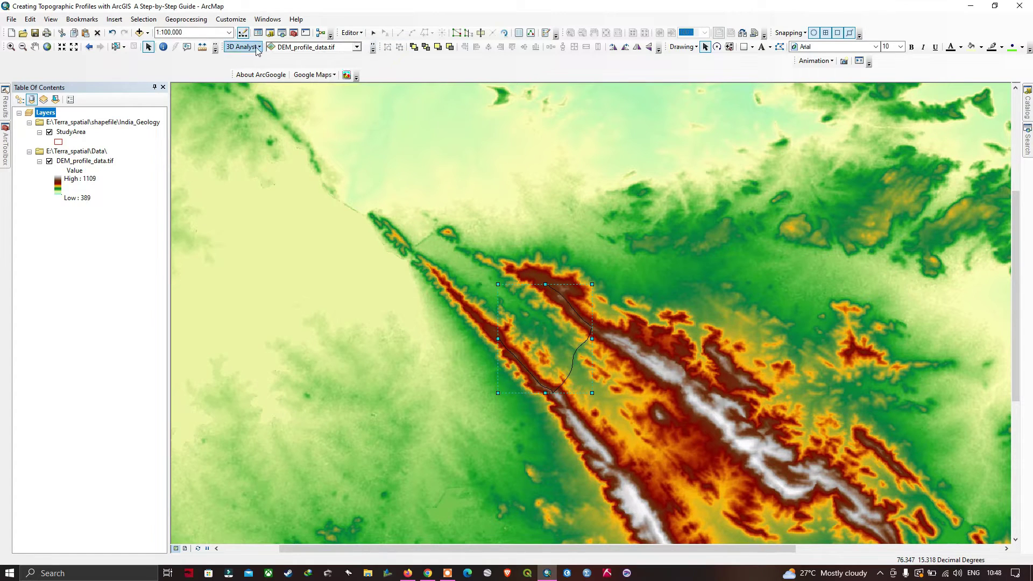
click(375, 50)
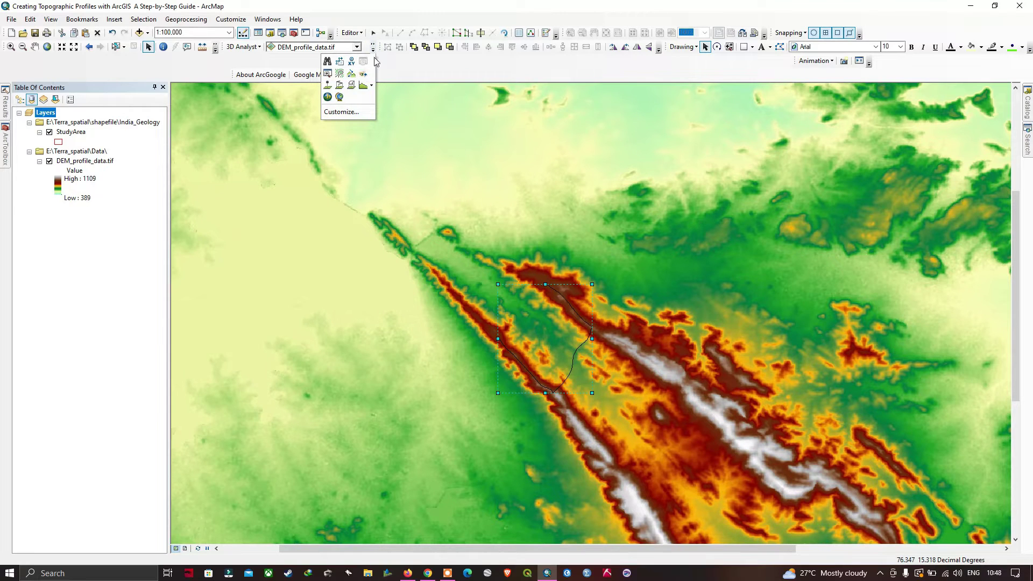
click(364, 86)
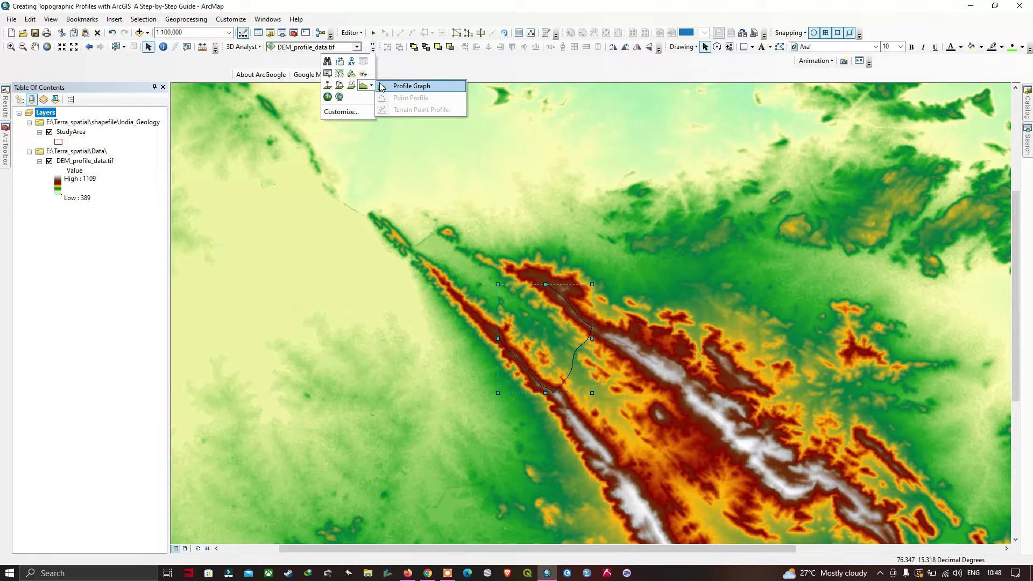
click(401, 87)
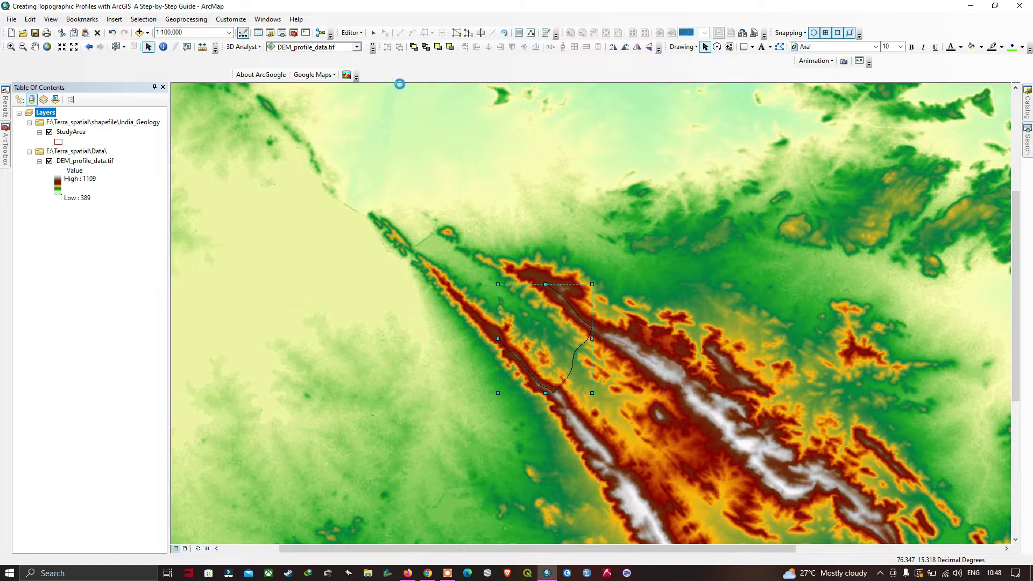
- Move and enlarge the profile graph, then zoom the DEM out to 1:125,000 and pan
drag(621, 258, 391, 336)
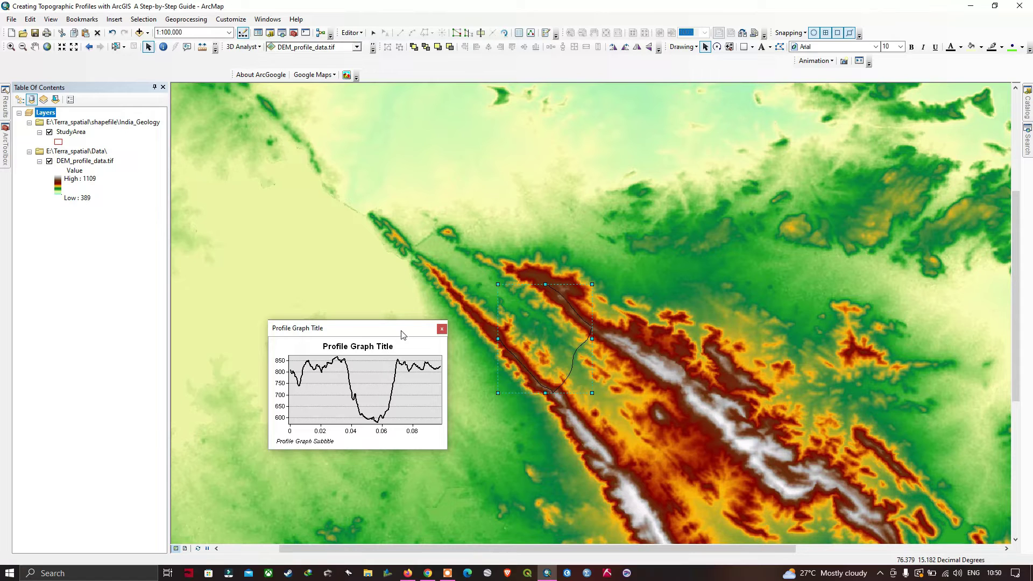
drag(398, 332, 385, 307)
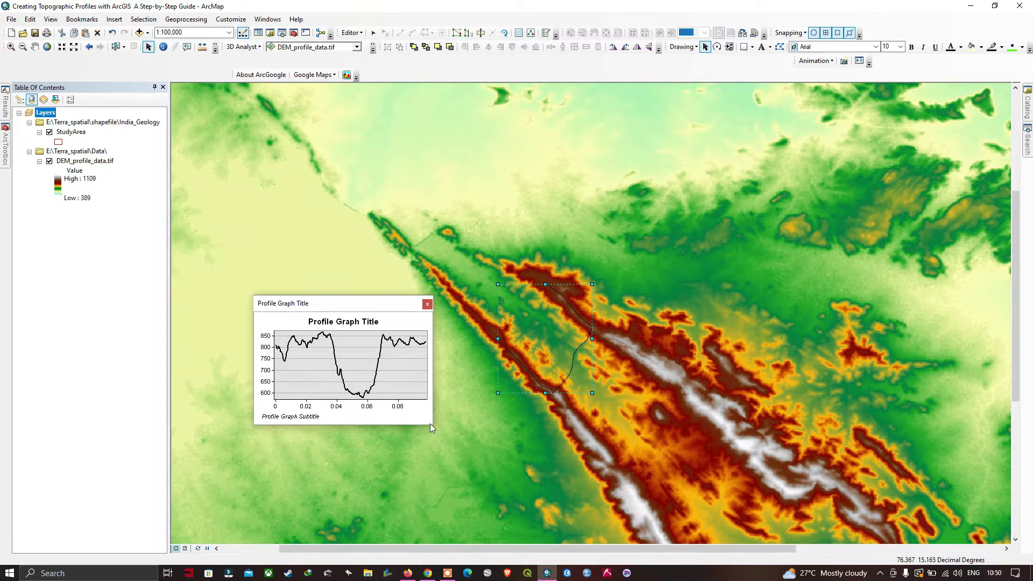
drag(430, 424, 442, 447)
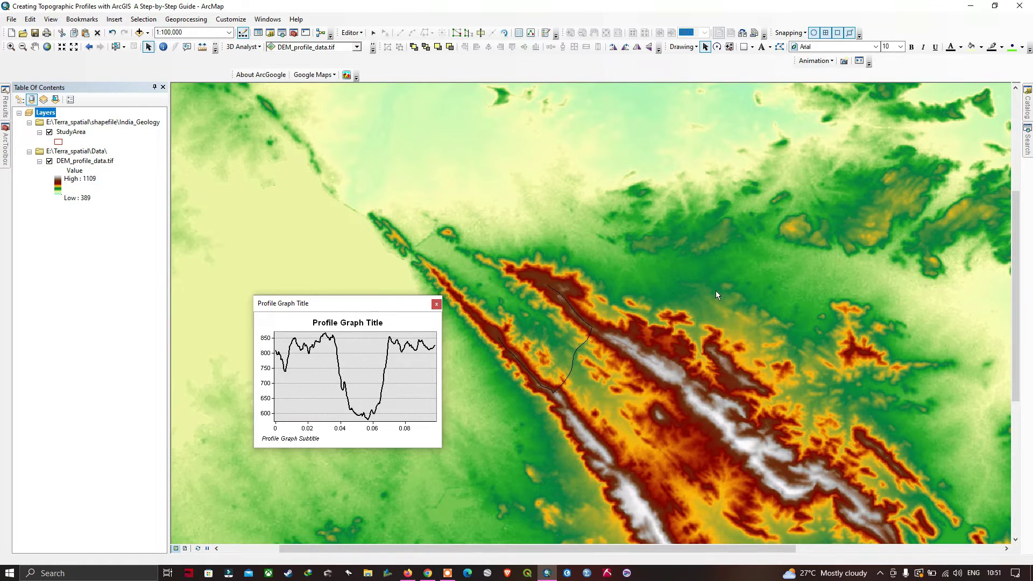
scroll(773, 403, up, 1)
drag(789, 426, 675, 319)
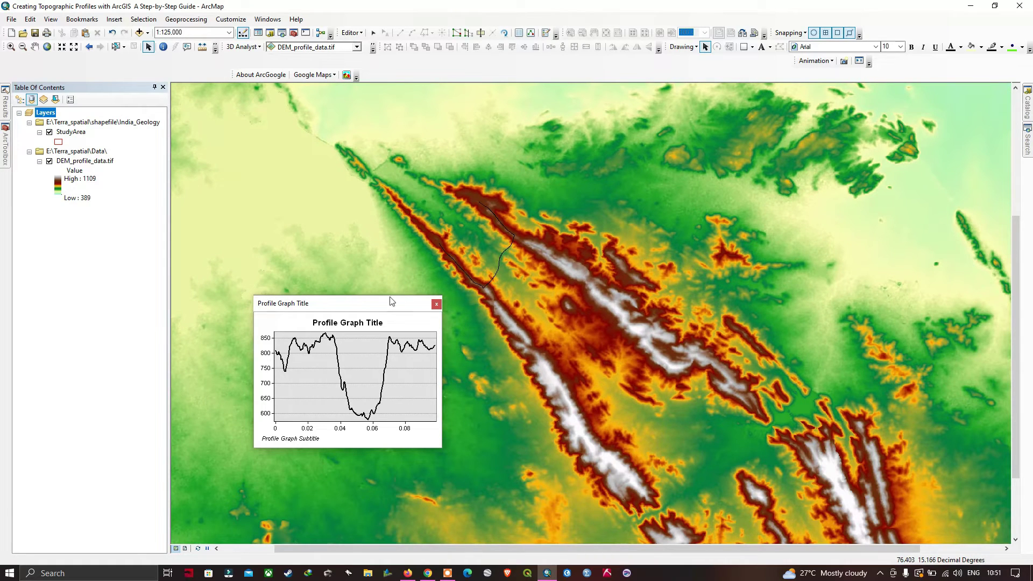
drag(553, 321, 519, 298)
drag(394, 305, 331, 203)
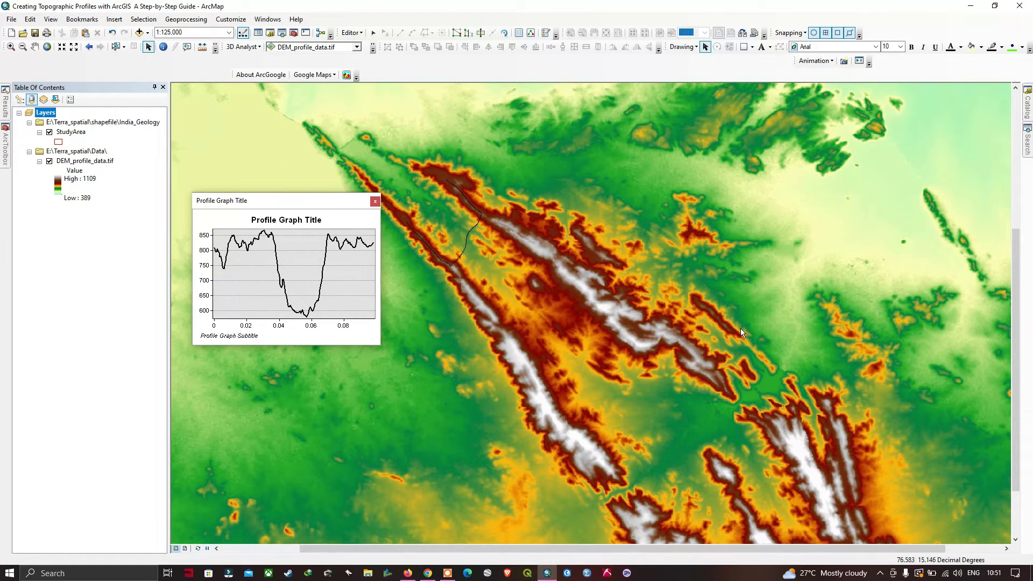
- Switch back to the Interpolate Line tool on the 3D Analyst toolbar
click(372, 48)
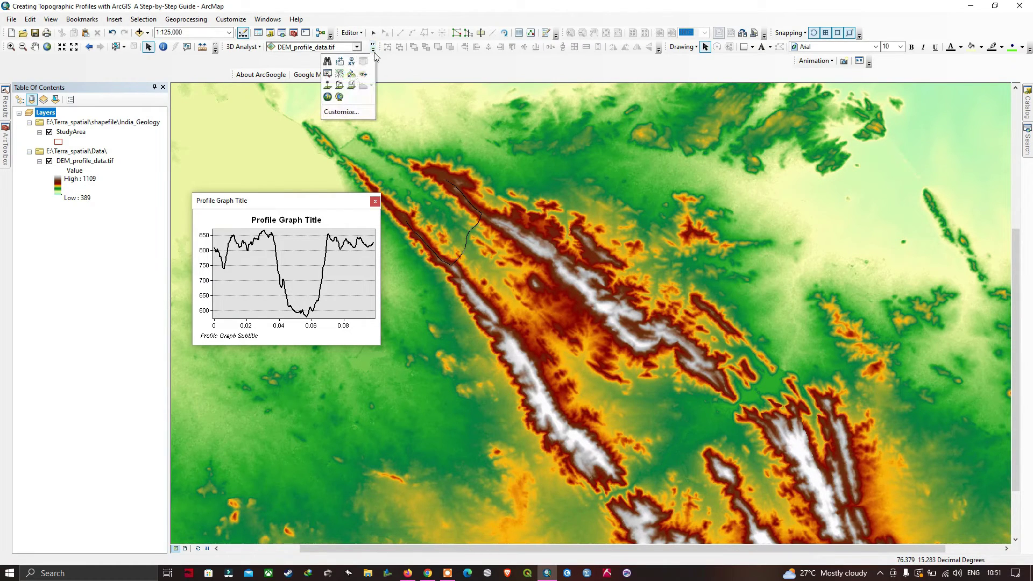
click(340, 85)
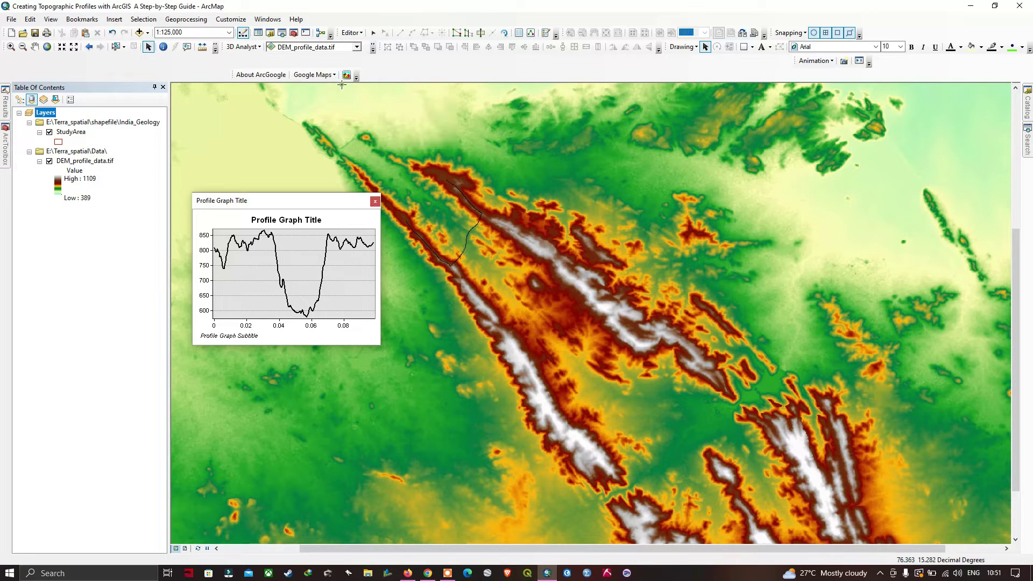
- Draw a second interpolated 3D line from the southern white ridge to the northern ridge
click(545, 453)
click(605, 412)
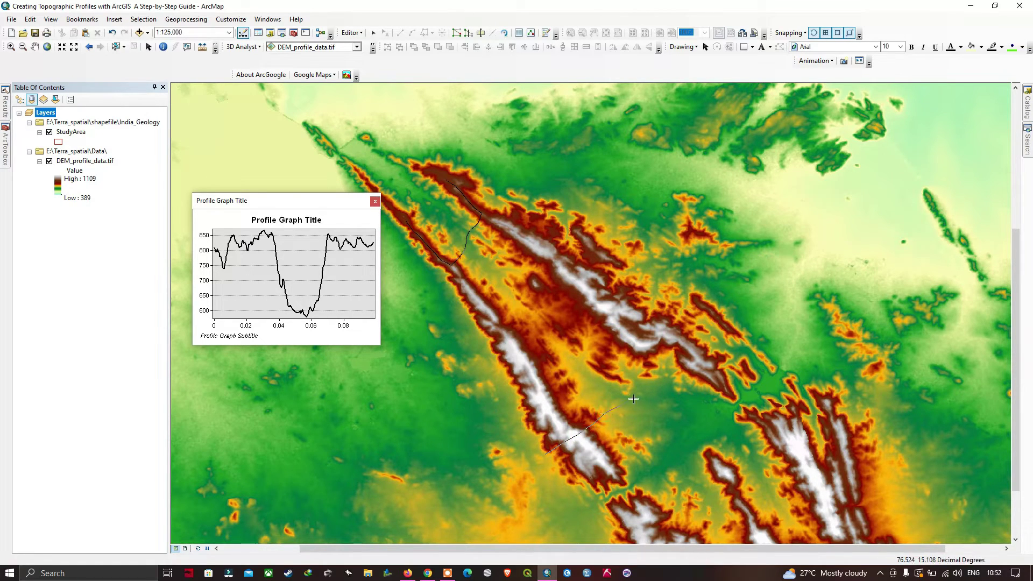
click(671, 370)
click(695, 336)
double_click(704, 332)
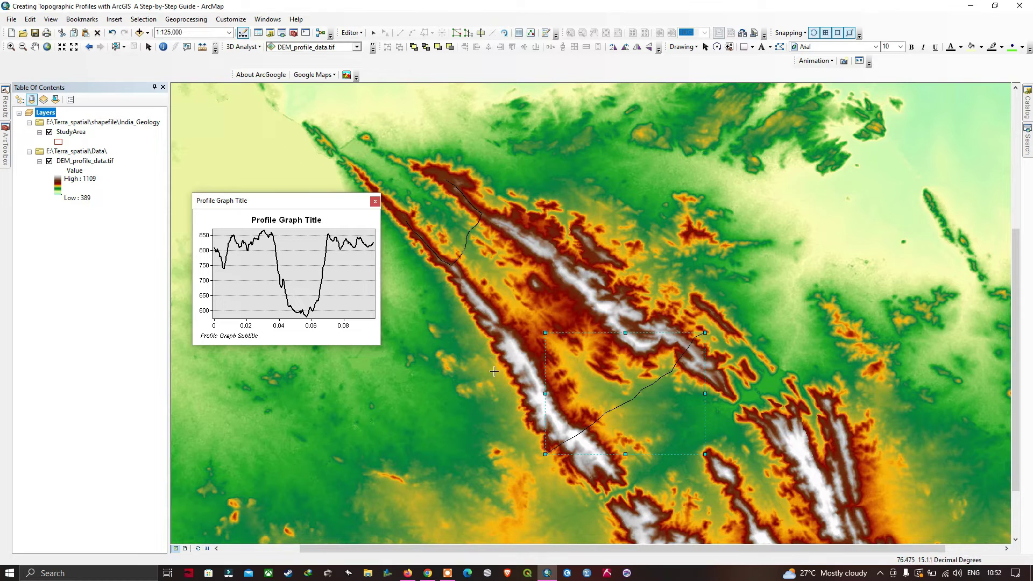
- Select the new profile line with the Select Elements tool
click(148, 48)
click(756, 363)
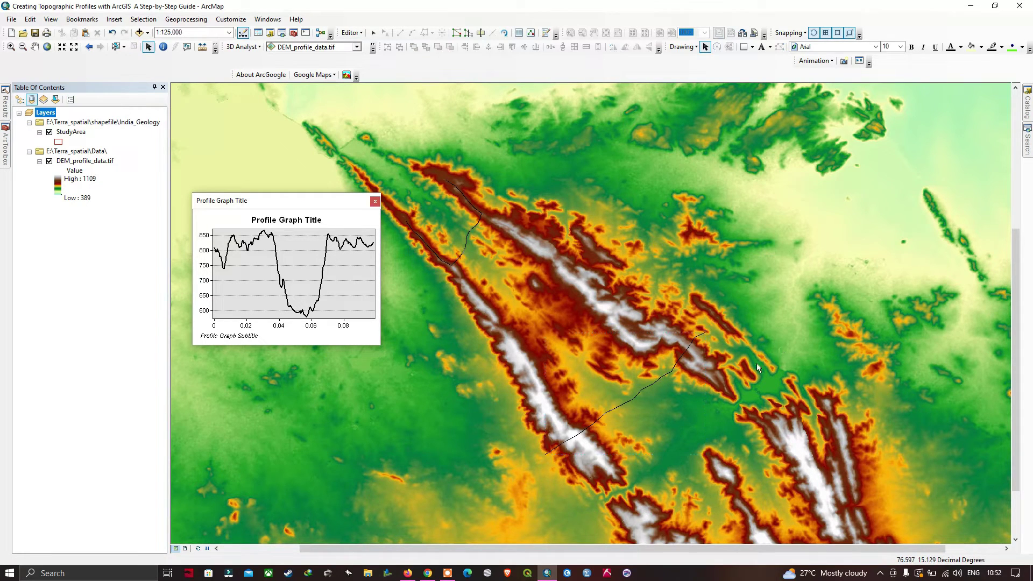
click(670, 372)
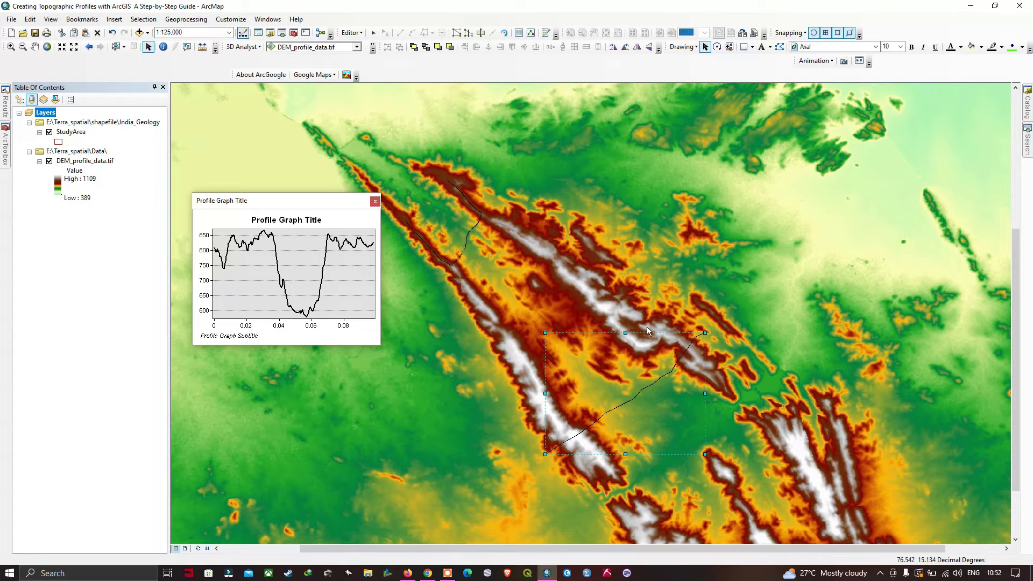
- Create a Profile Graph for the second line and place it at the upper right
click(372, 48)
click(371, 85)
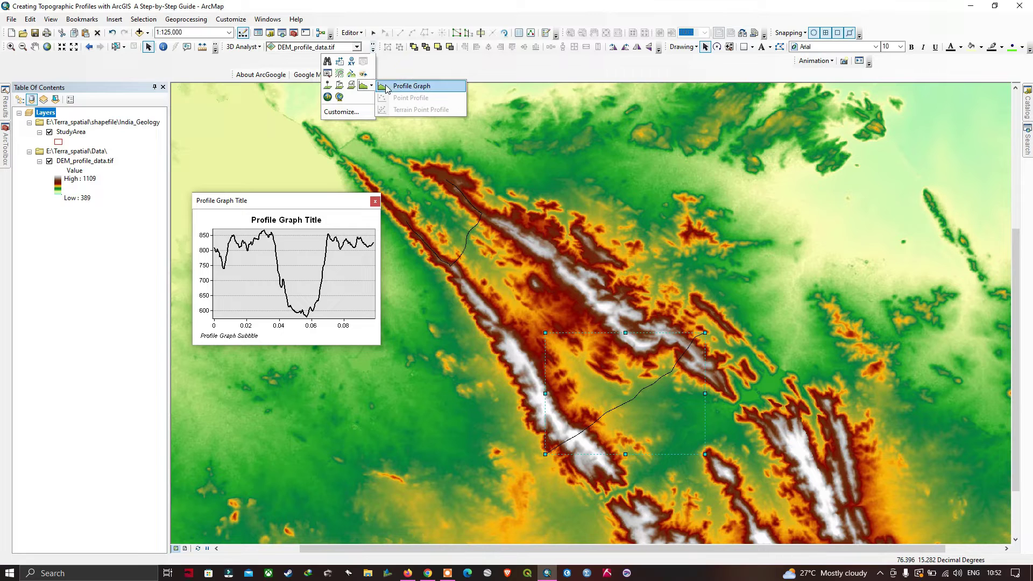
click(406, 89)
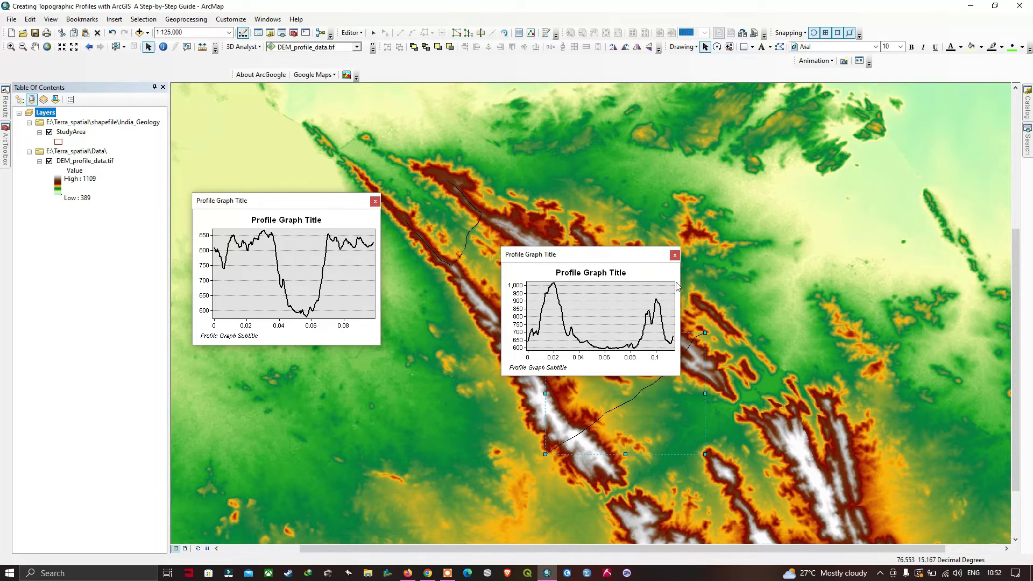
drag(637, 259, 863, 208)
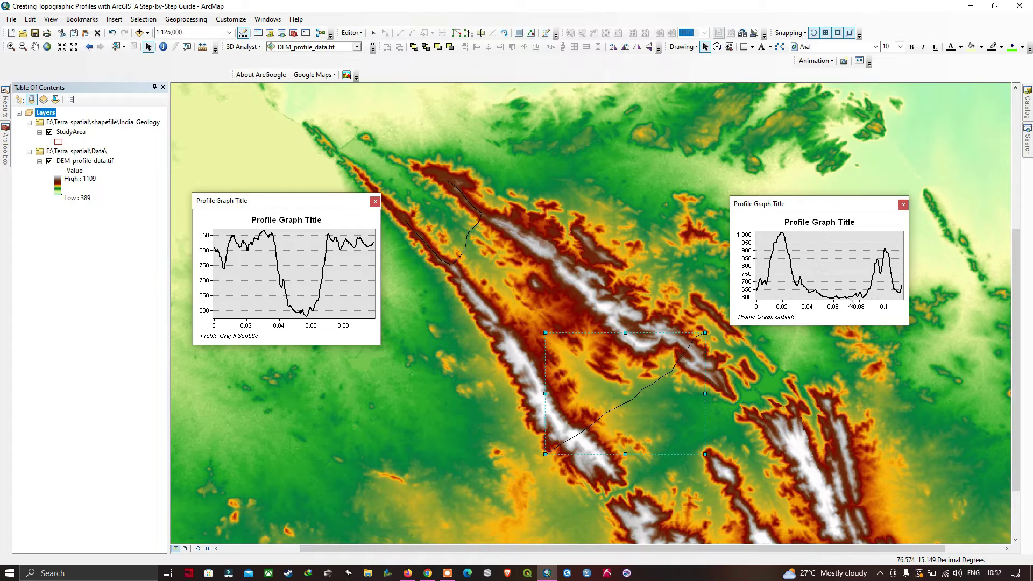
drag(835, 210, 844, 195)
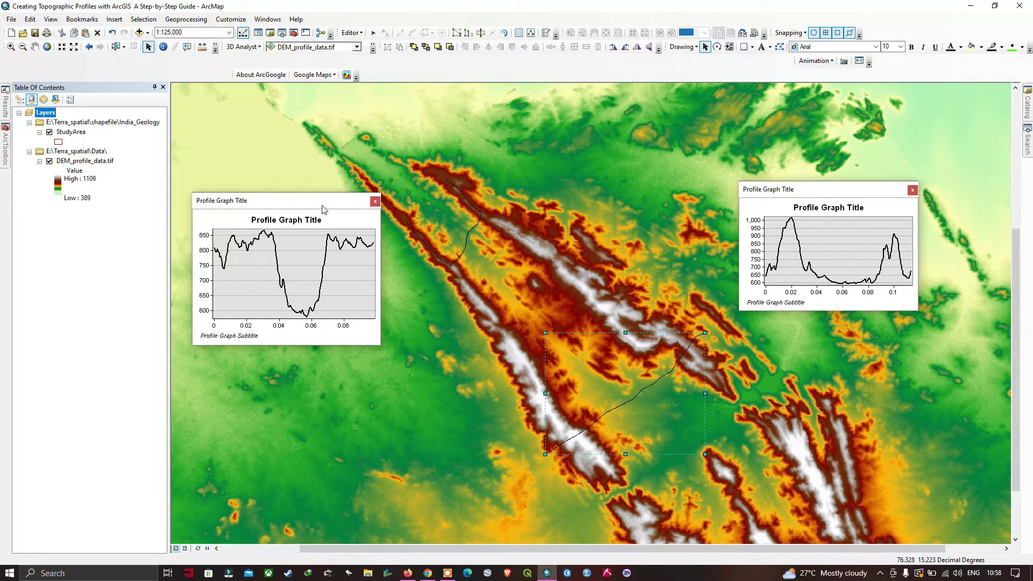
- Set the first profile graph's Series colour to red in Graph Properties and apply it
click(756, 169)
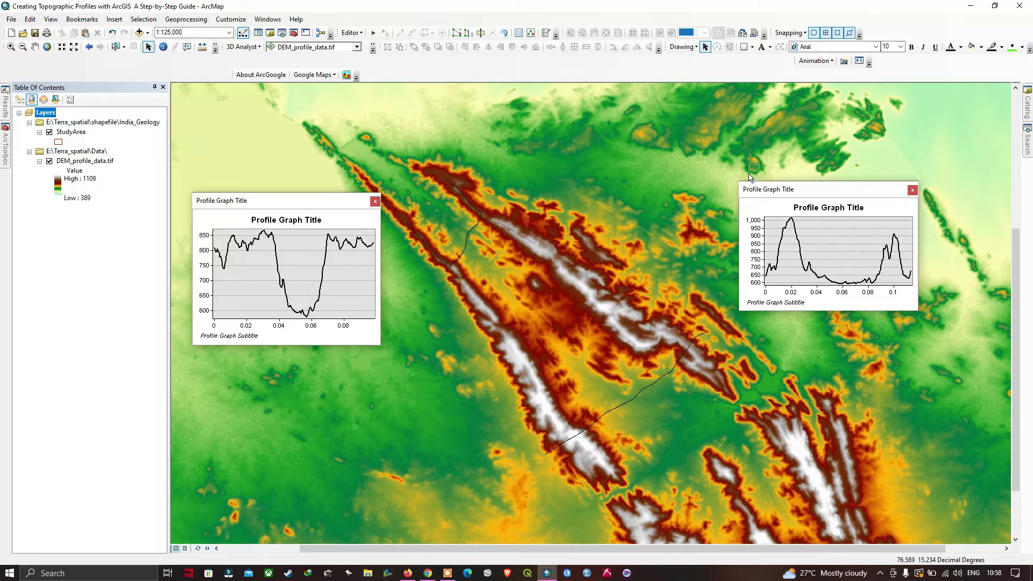
right_click(356, 223)
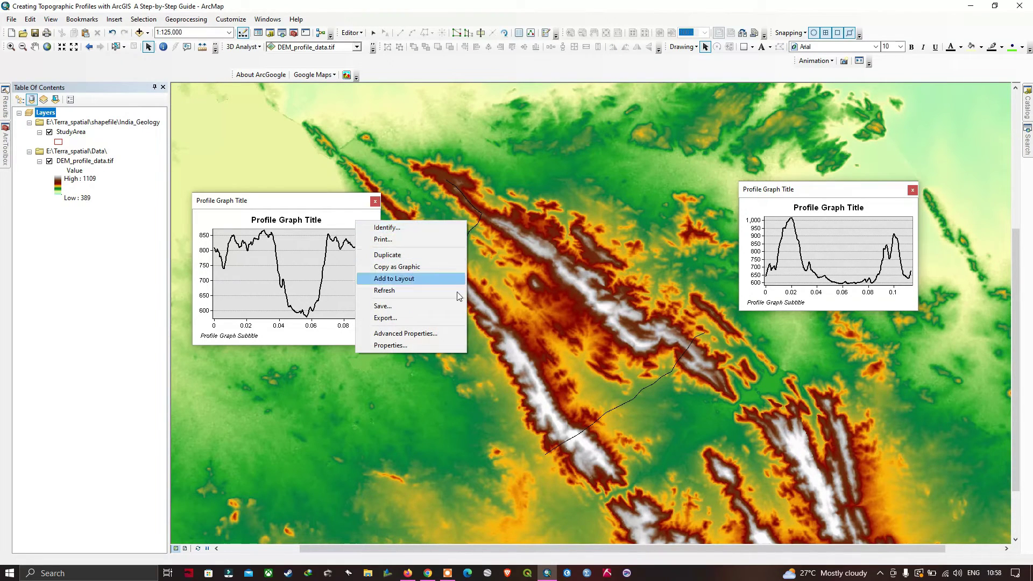
click(397, 347)
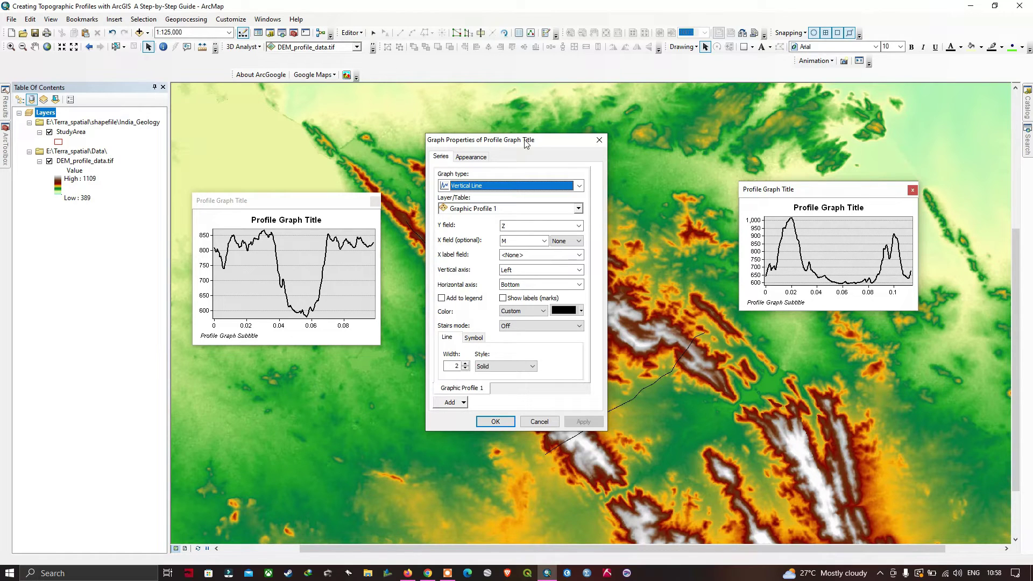
click(581, 312)
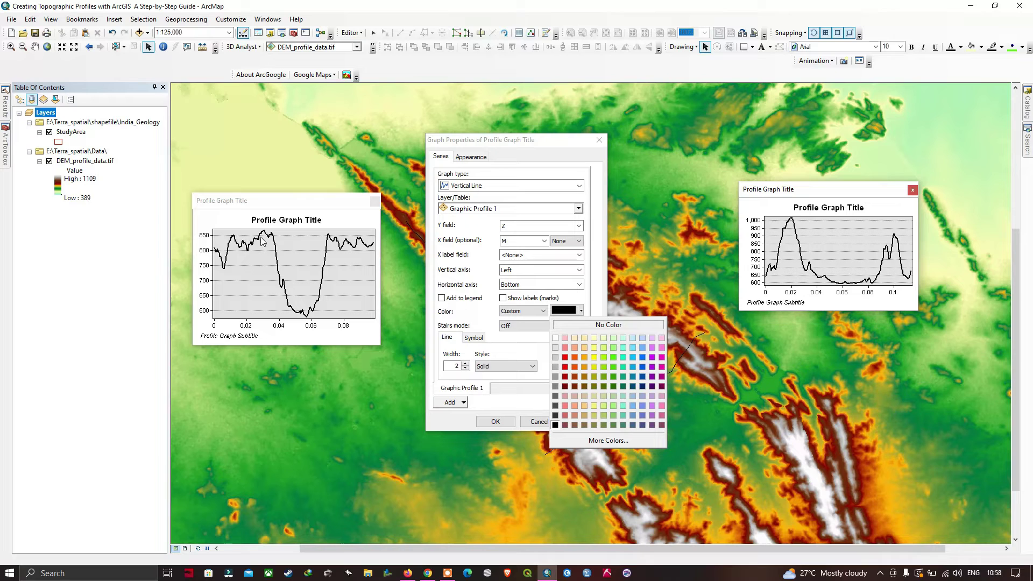
click(564, 357)
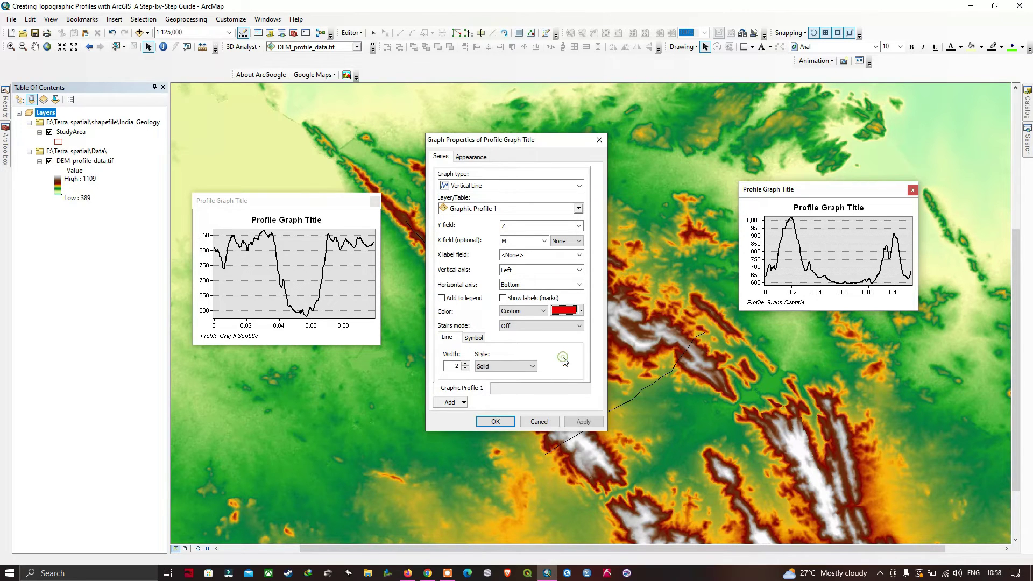
click(588, 423)
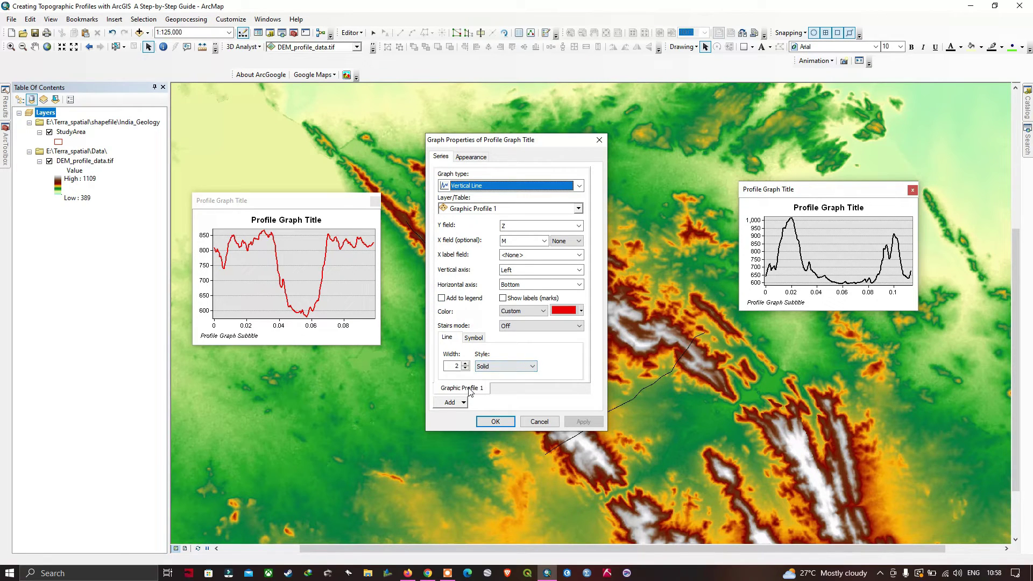
- Set the graph's Appearance title to 'Cross Section Profile' and footer to 'Profile: A'
click(472, 159)
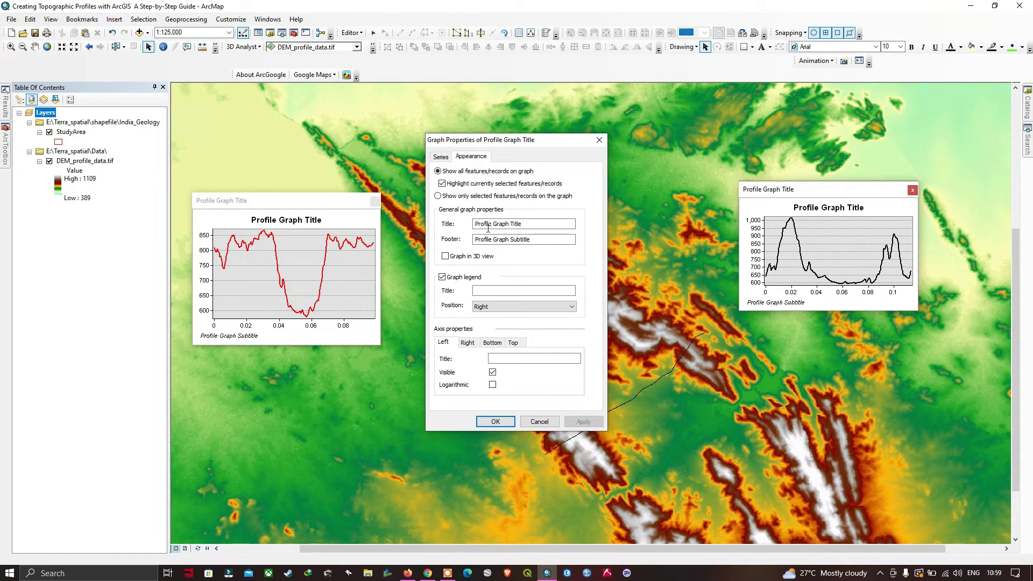
drag(536, 225, 473, 227)
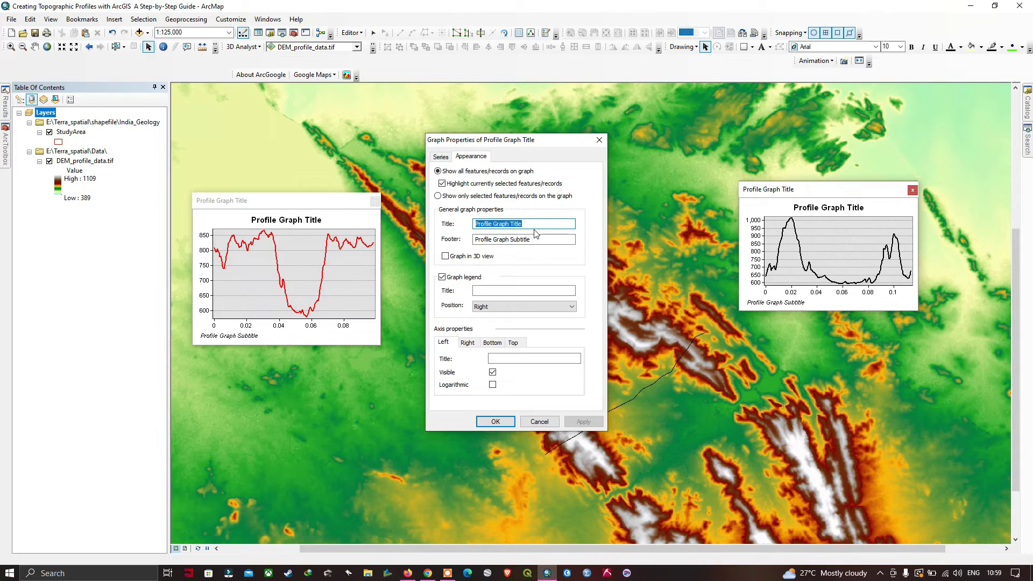
text(Cross Section Profile)
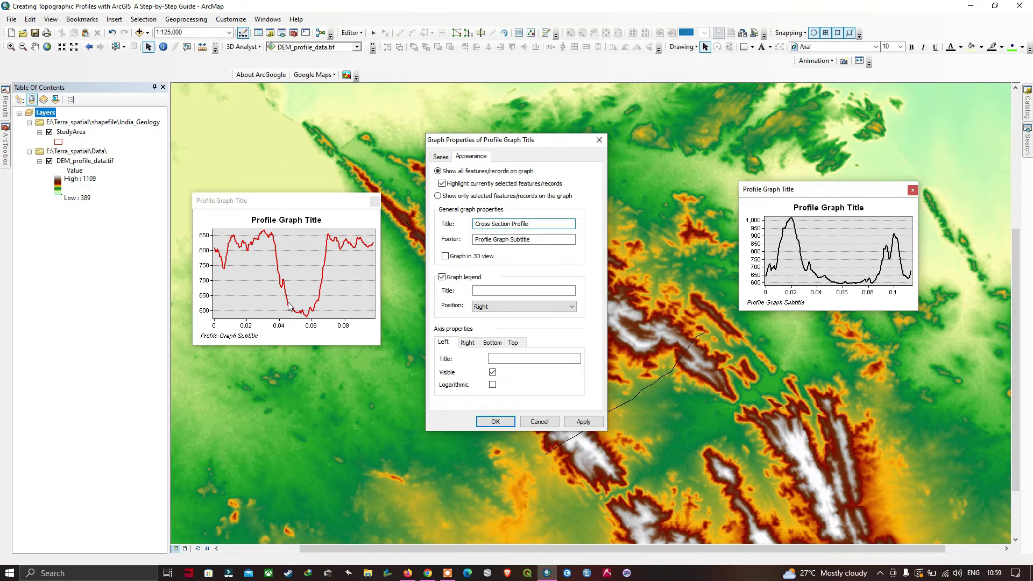
key(Tab)
text(Profile: A)
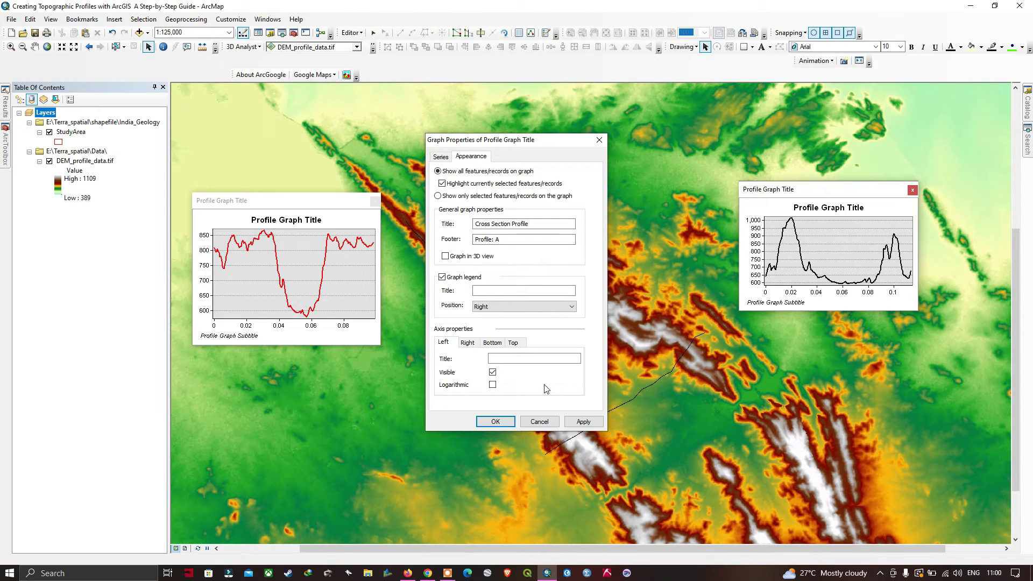
click(583, 423)
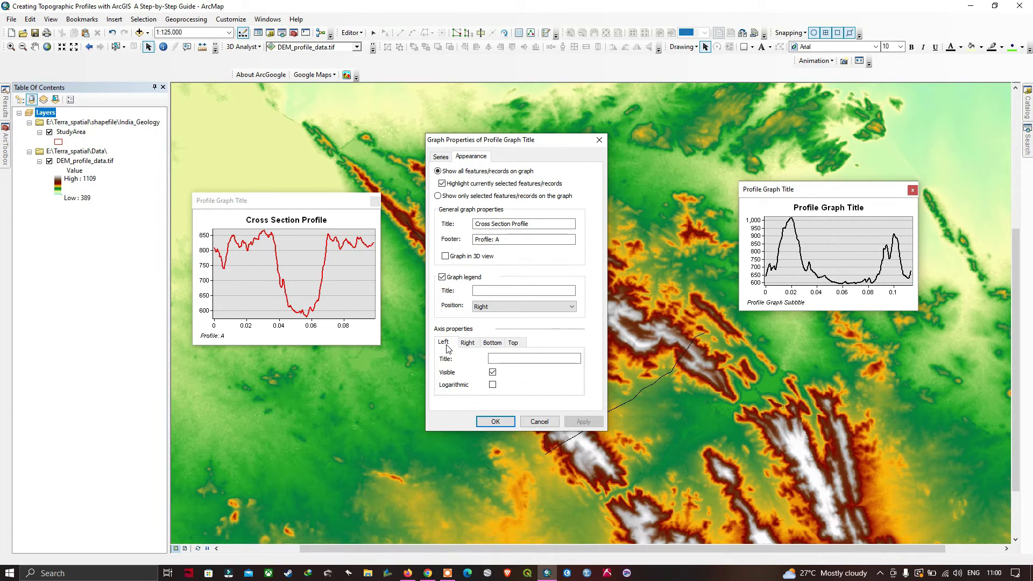
- Give the left axis the title 'Elevation (in meters)', apply it, and close Graph Properties
click(500, 357)
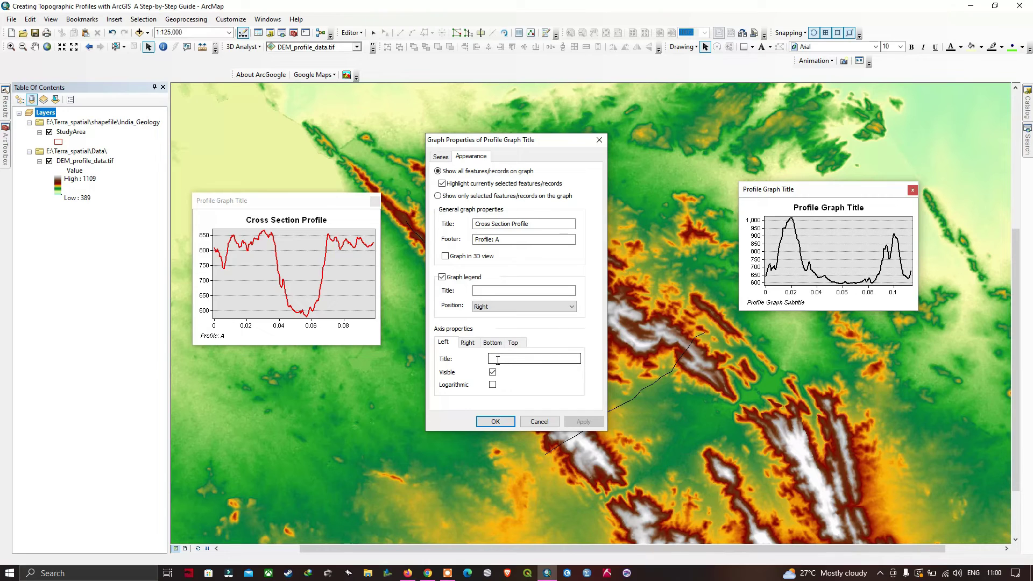
text(Elevation (in meters))
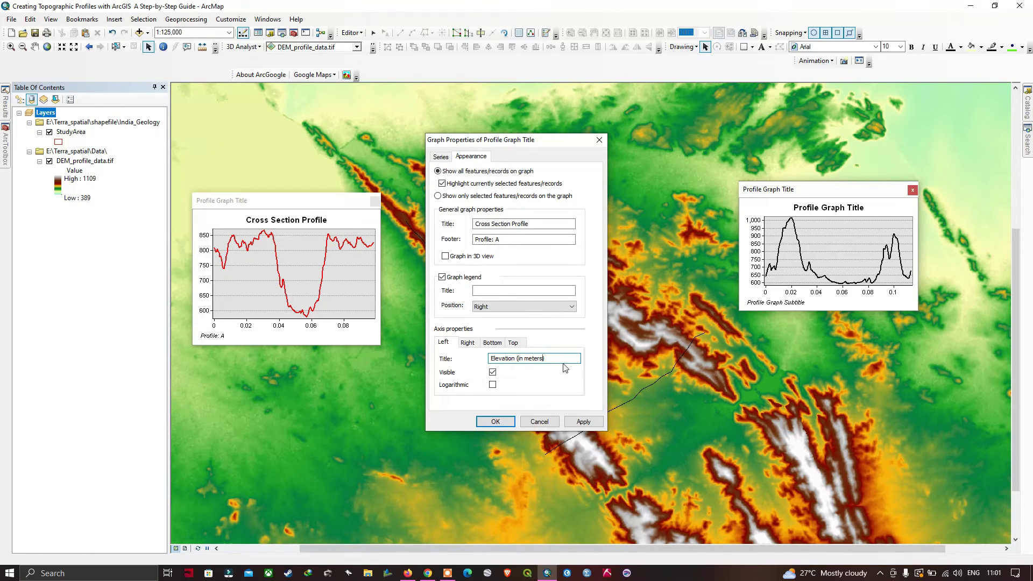
click(585, 423)
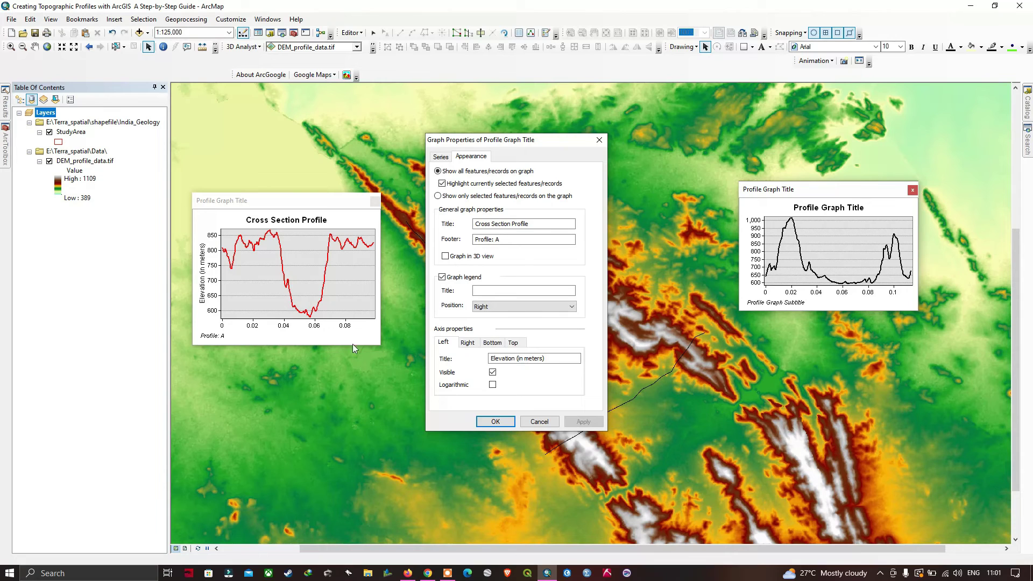
click(495, 421)
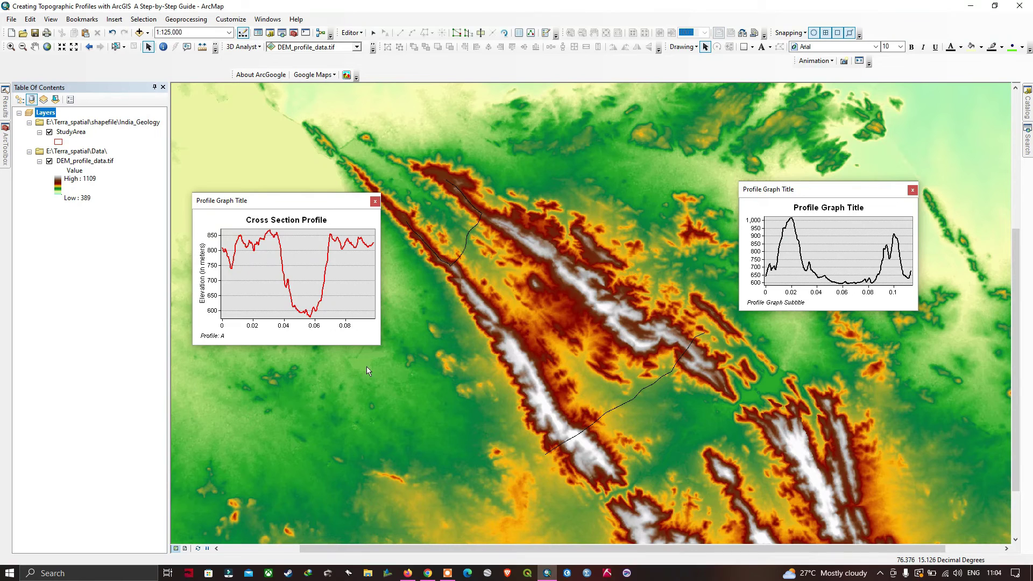
- Configure a JPEG export of the graph at 30 DPI and 95% quality, then choose a save location
right_click(342, 221)
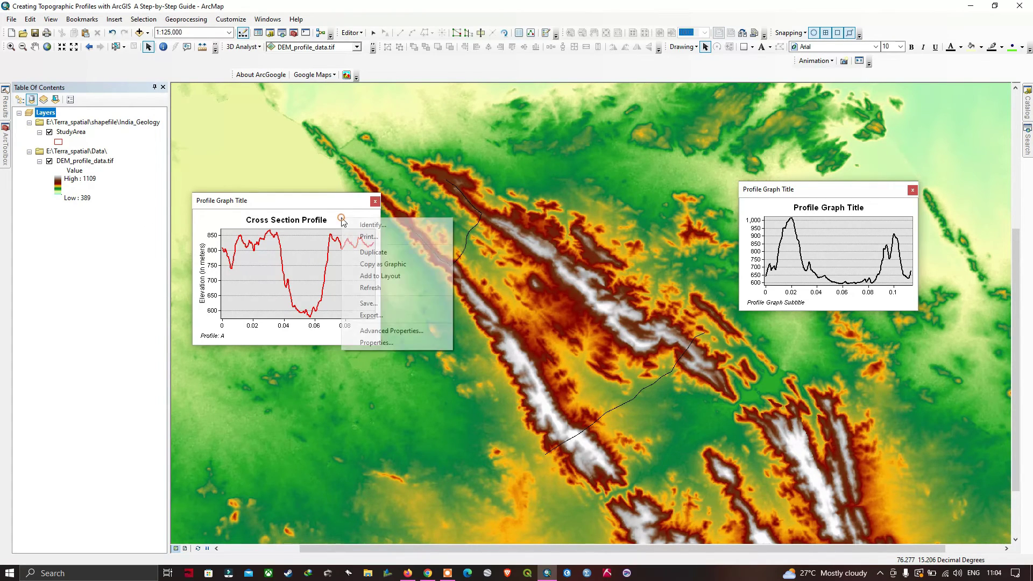
click(384, 315)
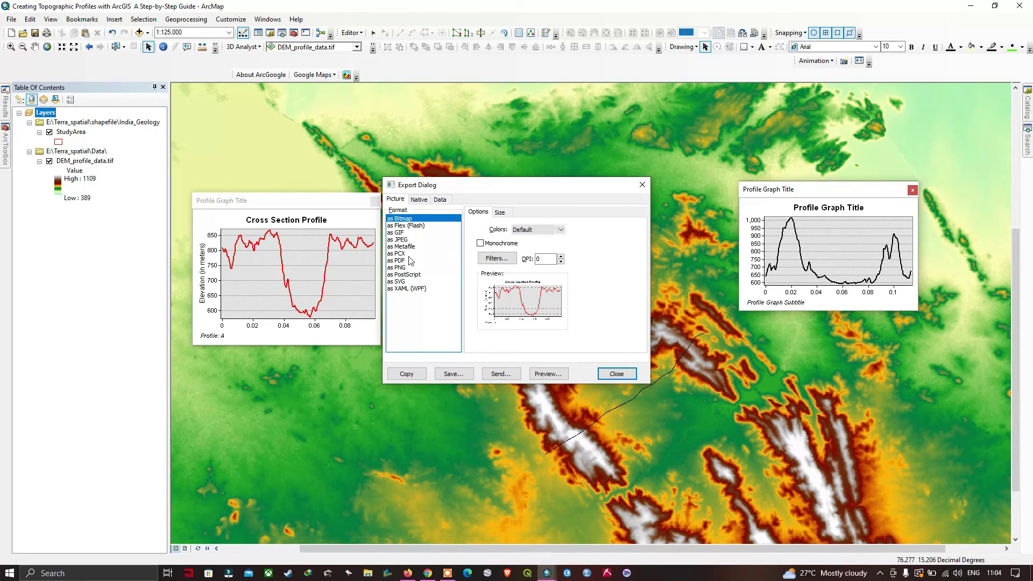
click(404, 239)
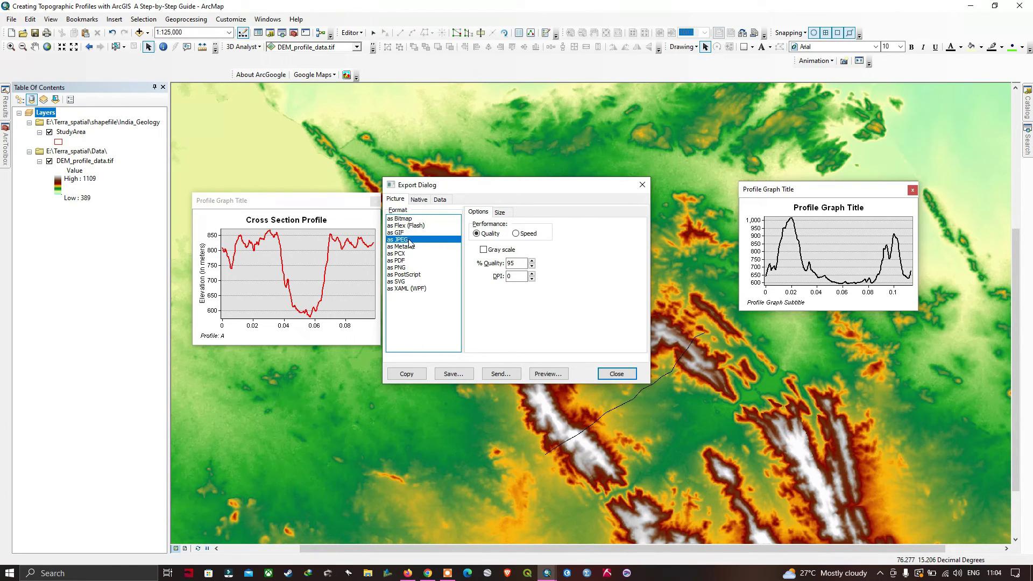
double_click(508, 276)
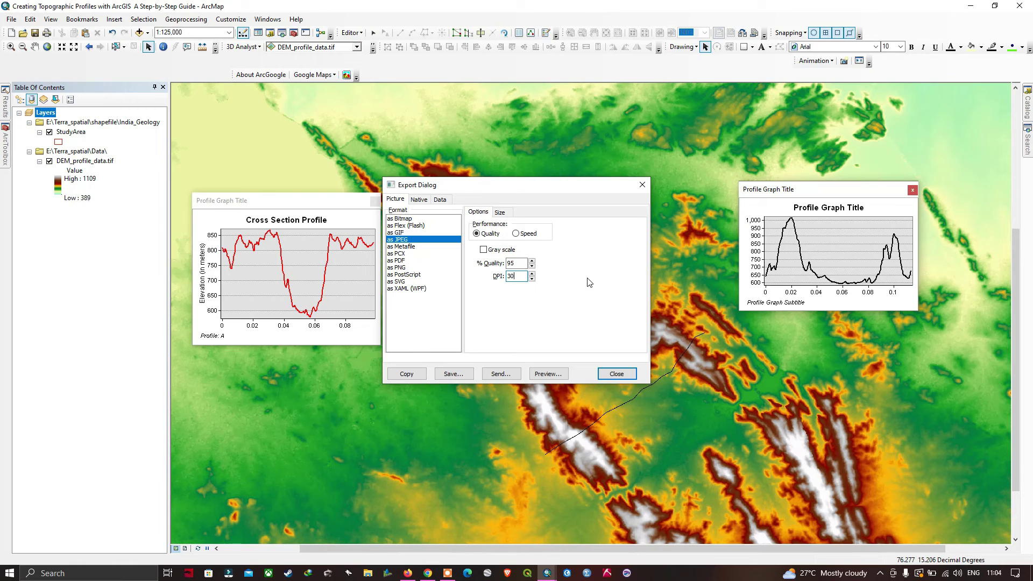
click(506, 212)
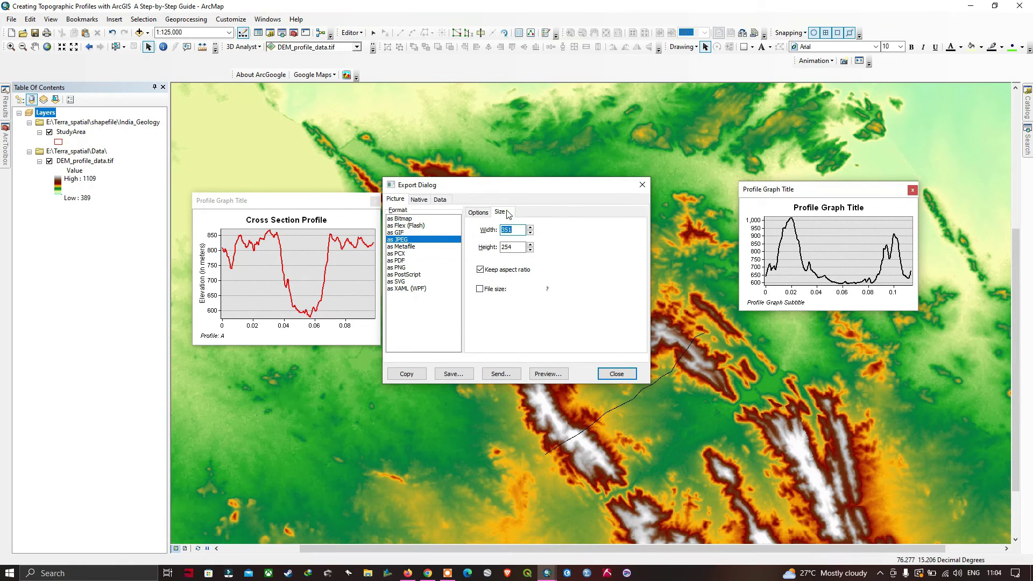
click(476, 212)
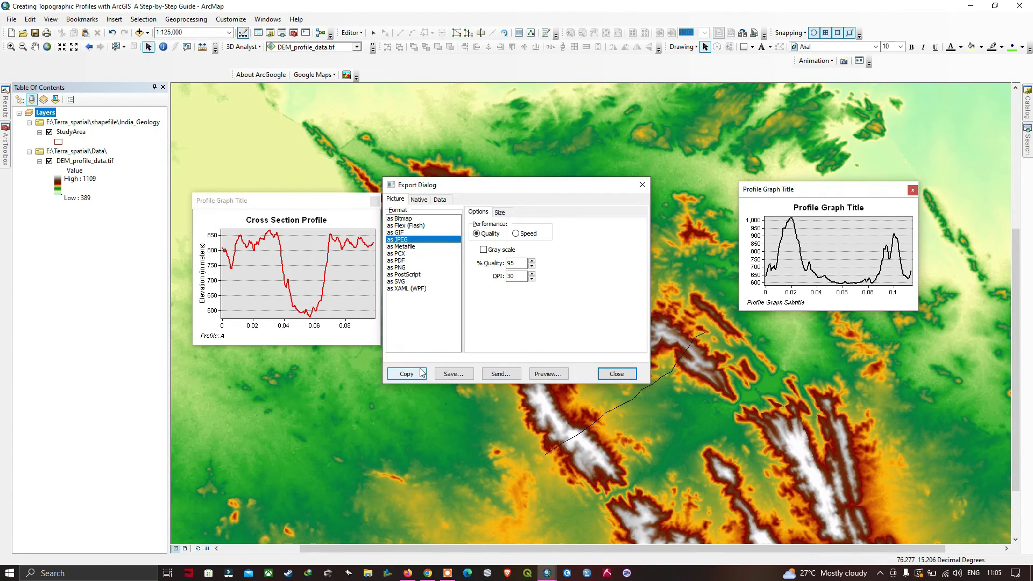
click(452, 373)
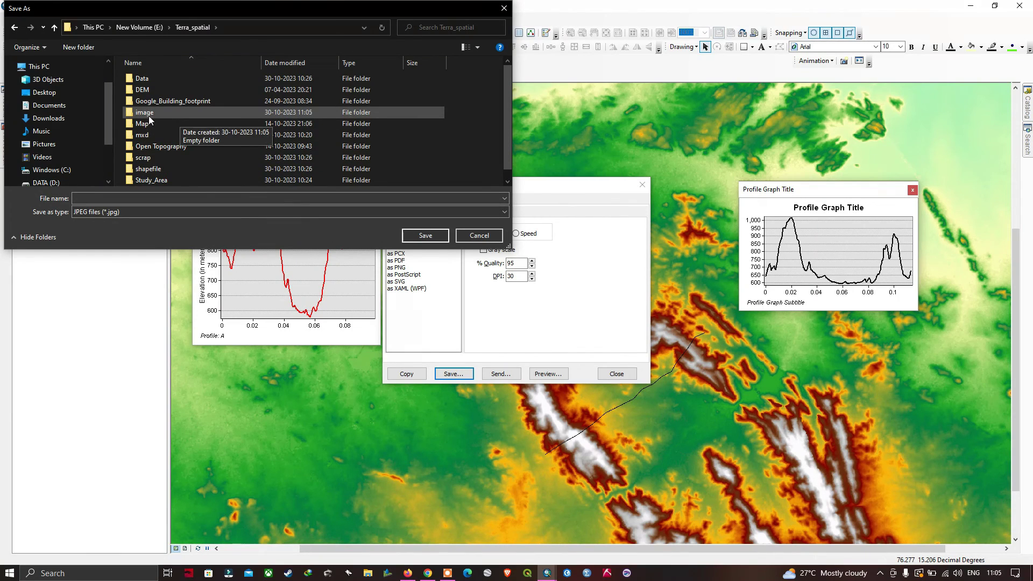
- Save the JPEG as 'Cross section profile A' in the image folder and close the Export dialog
double_click(150, 112)
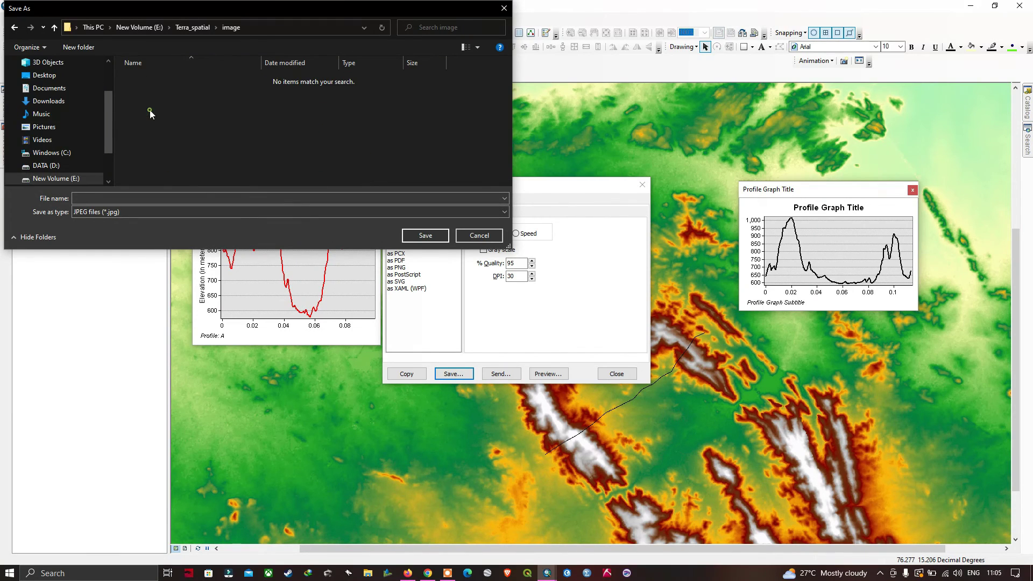
click(82, 197)
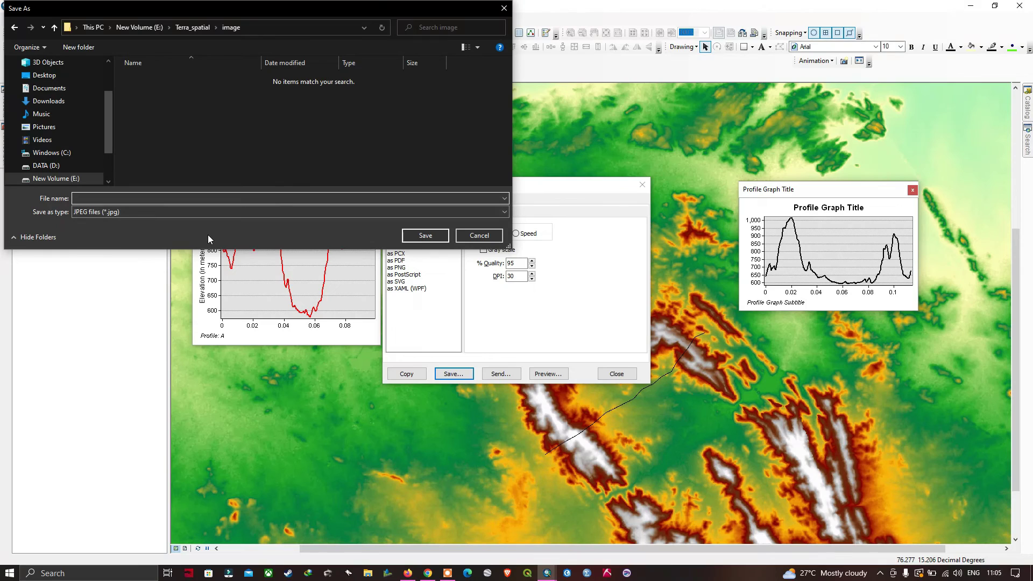
text(Cross section profile A)
click(424, 235)
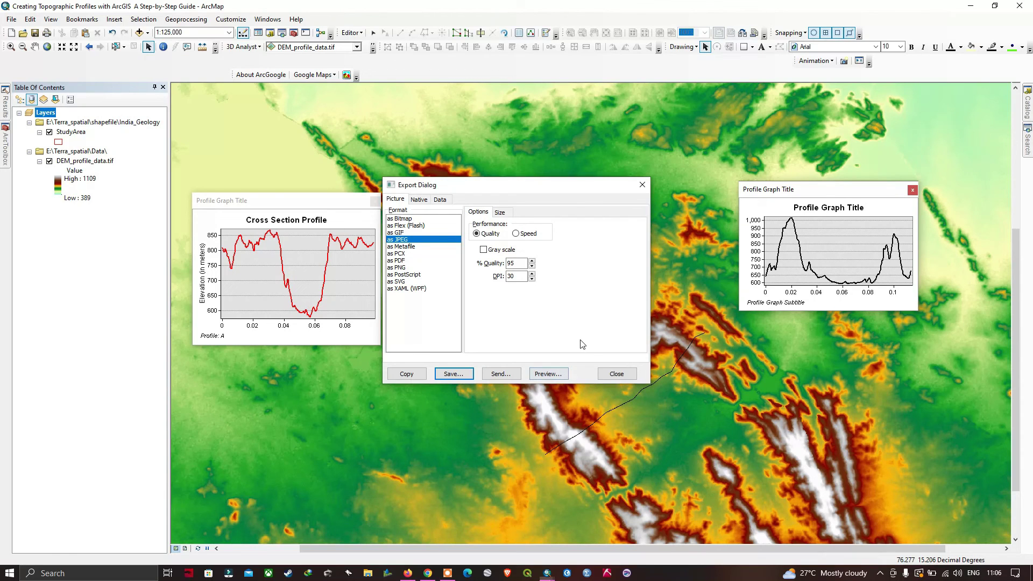
drag(563, 183, 619, 142)
click(673, 334)
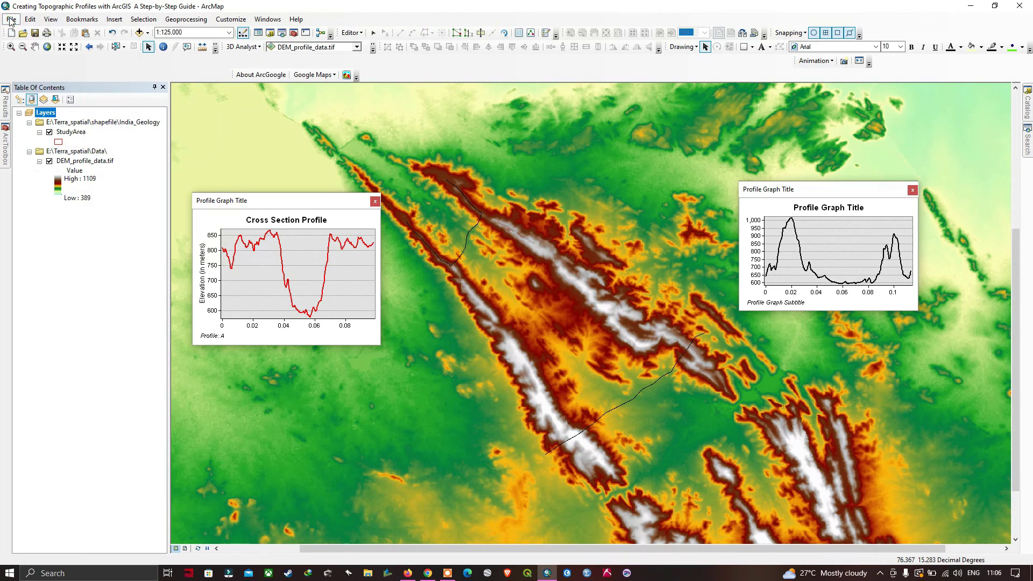
click(29, 19)
- View 'Cross section profile A' in Photos, zooming in on the red graph, then close Photos
click(21, 54)
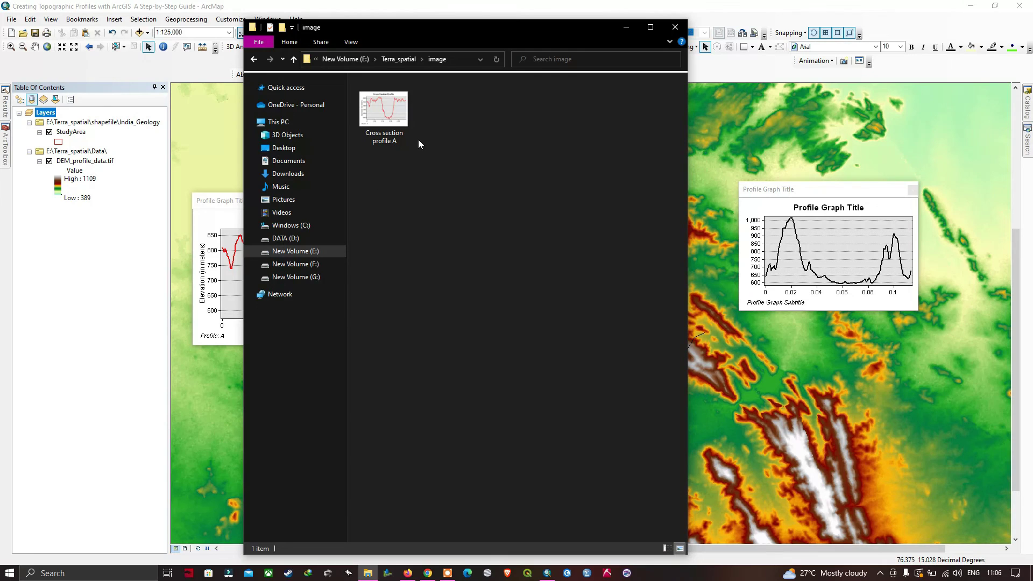
click(385, 120)
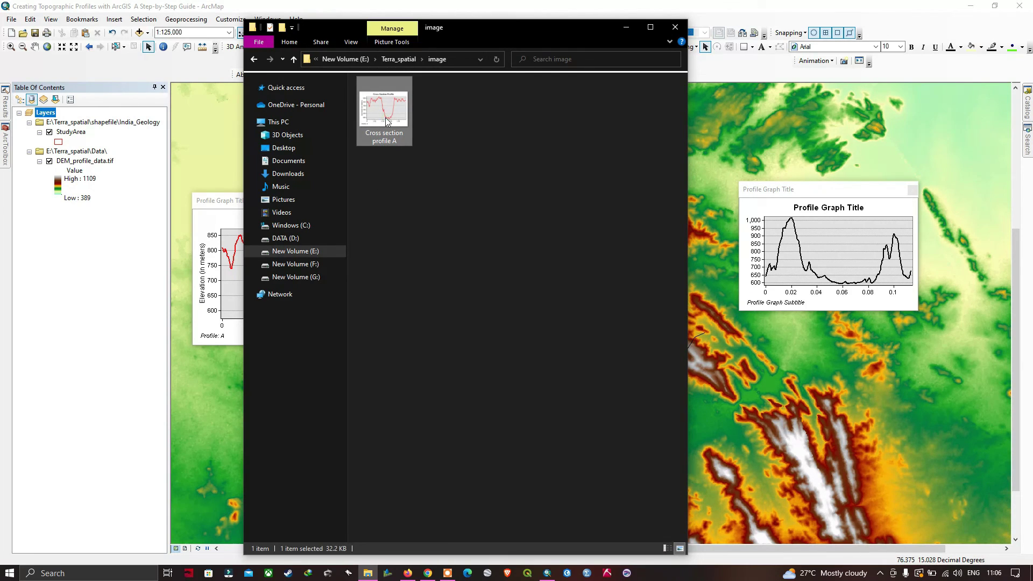
double_click(386, 119)
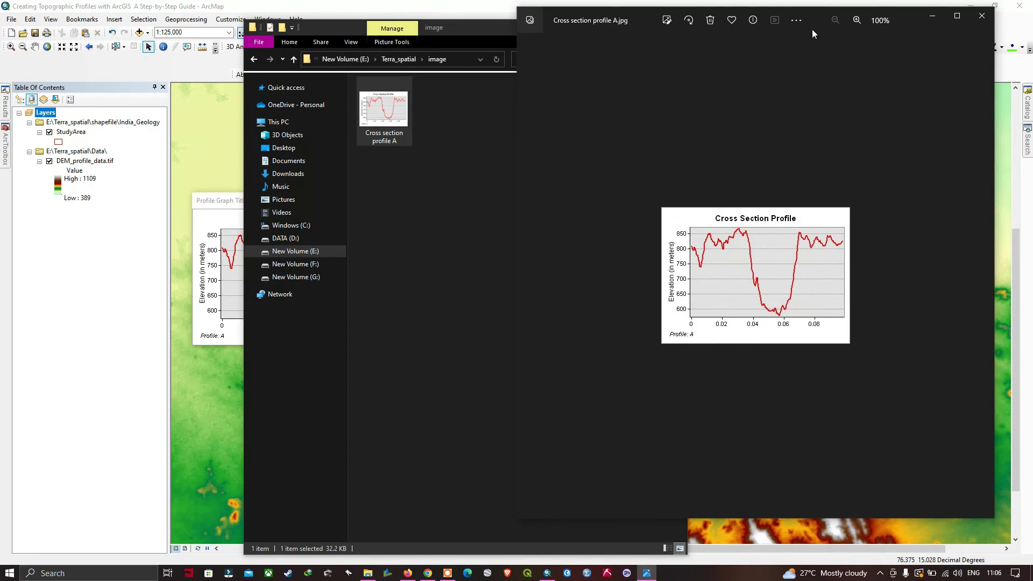
scroll(784, 285, up, 5)
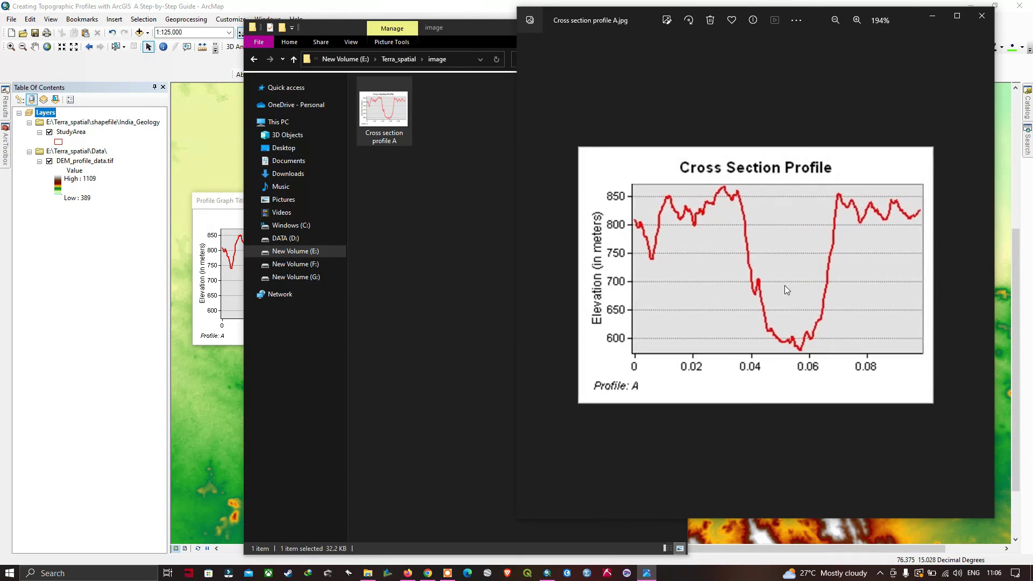
scroll(787, 293, up, 1)
scroll(787, 293, down, 1)
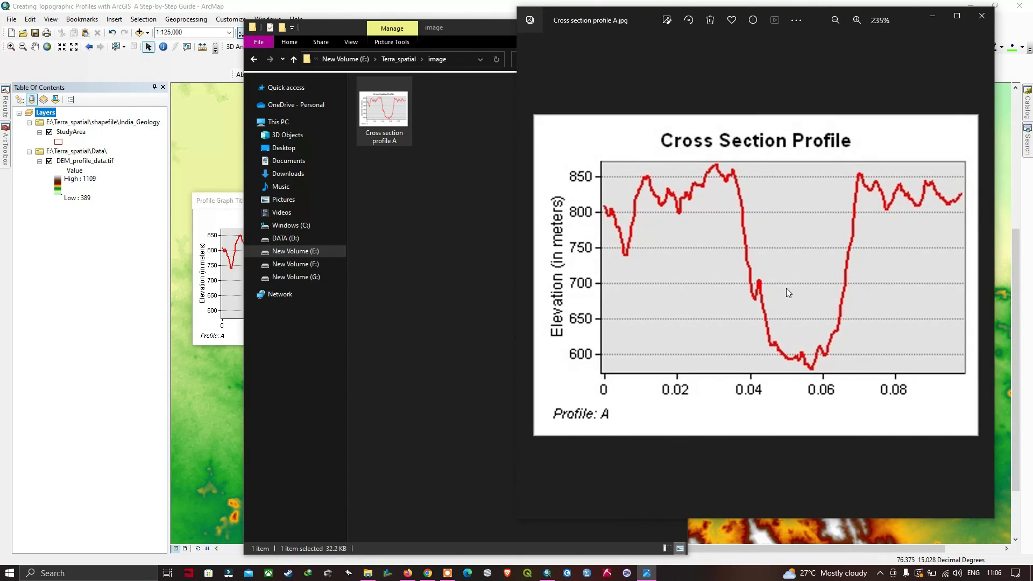
click(980, 17)
- Close File Explorer to return to the ArcMap map with both profile graphs
click(680, 27)
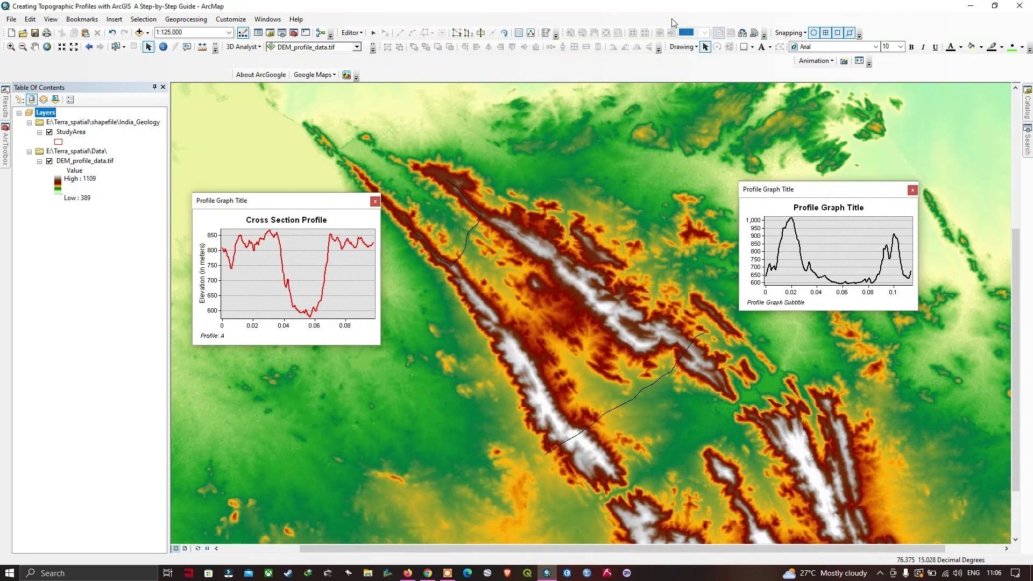